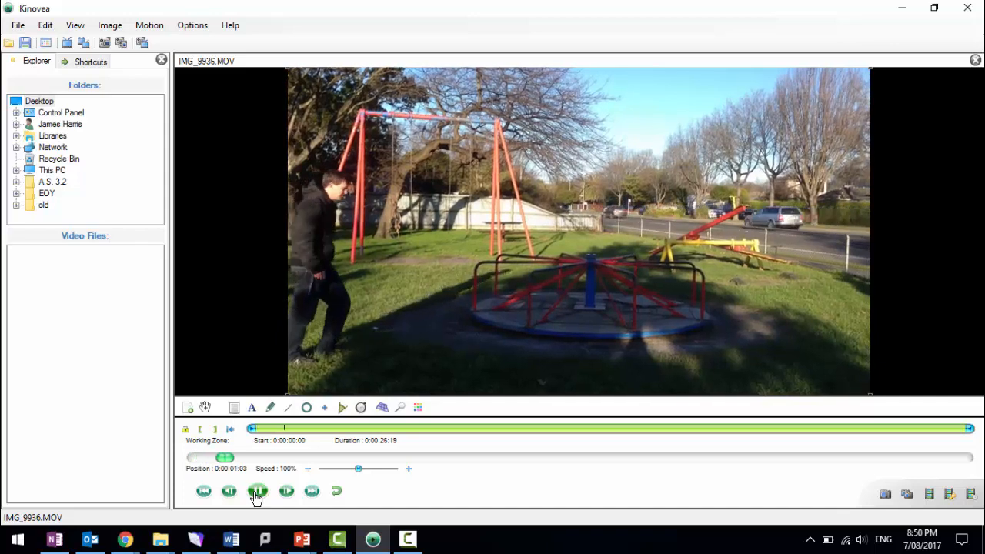
- Pause the video, rewind slightly and trim the working zone so that it starts at 0:00:00:76
click(258, 492)
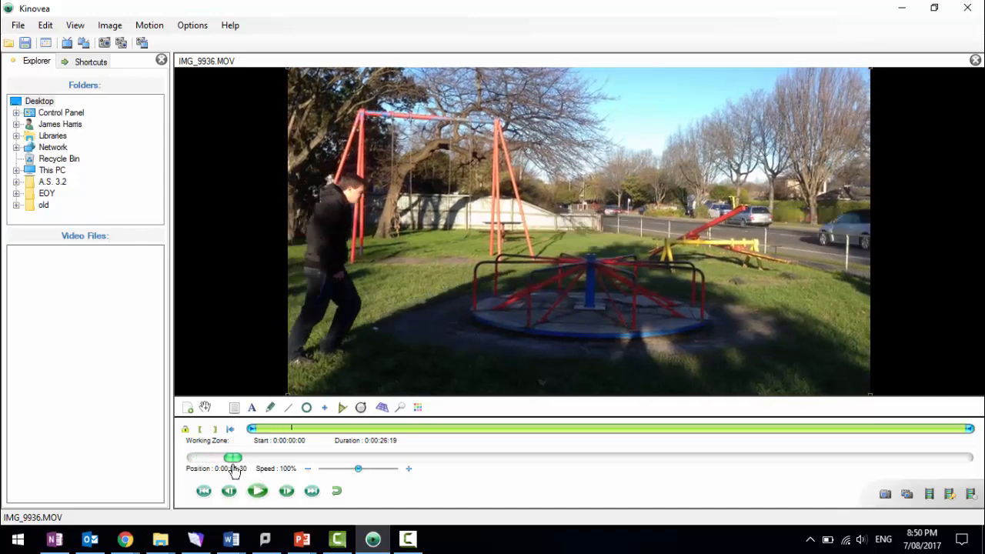
drag(231, 464, 218, 465)
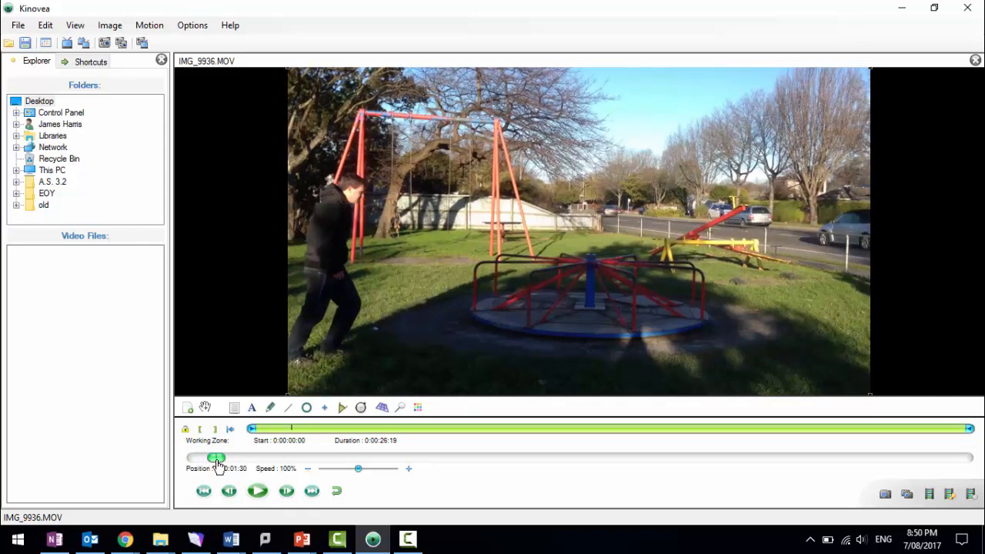
click(229, 430)
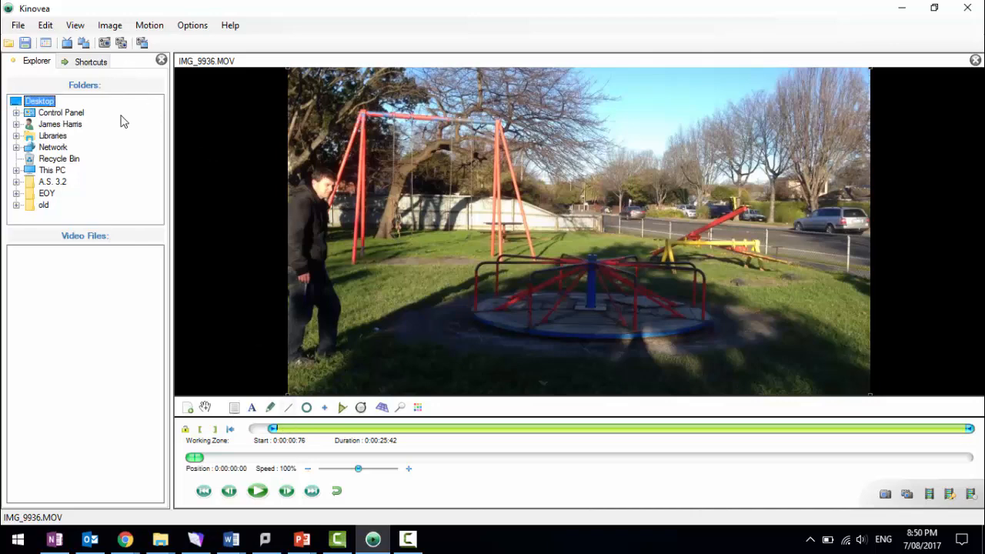
- Set the coordinate system origin on the grass just beside the walking man's feet
click(109, 24)
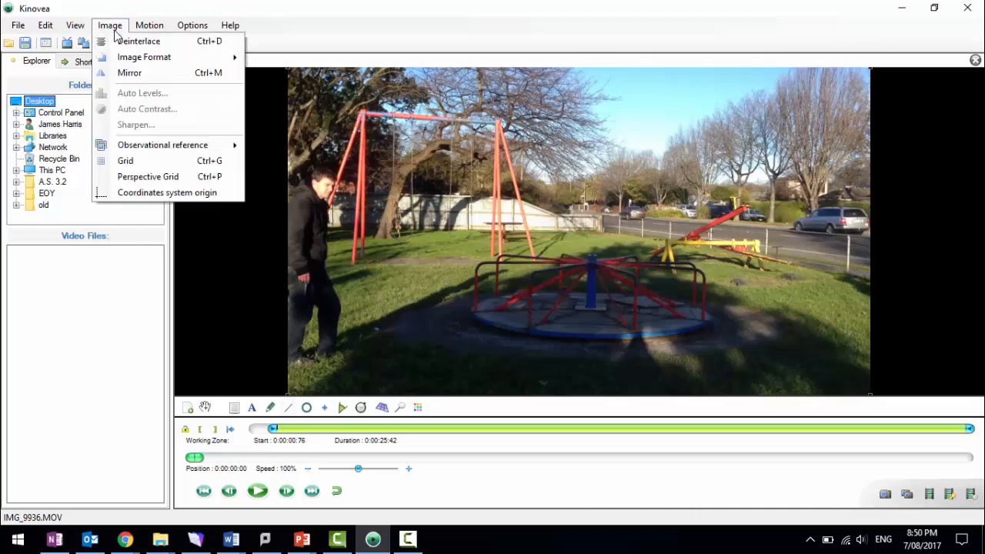
click(139, 191)
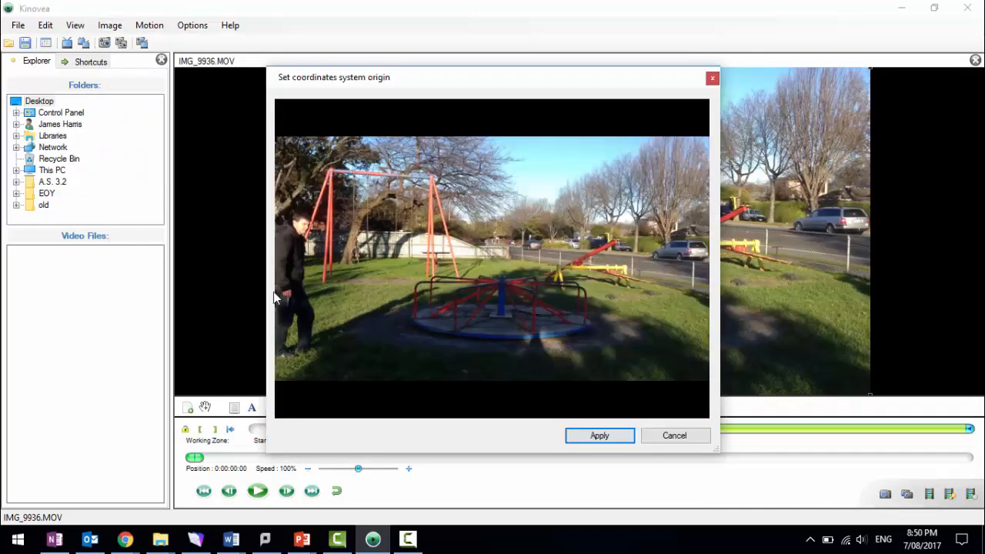
click(321, 348)
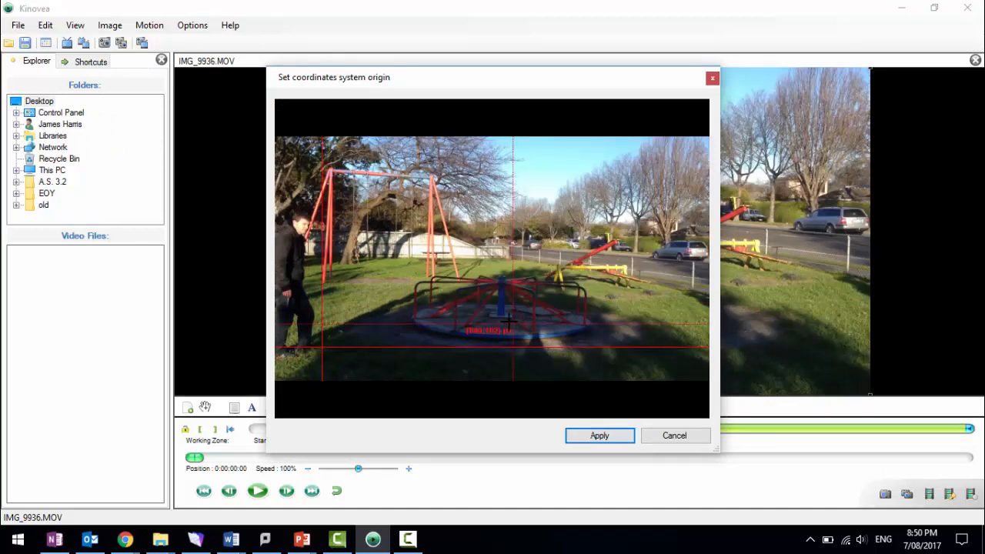
click(597, 435)
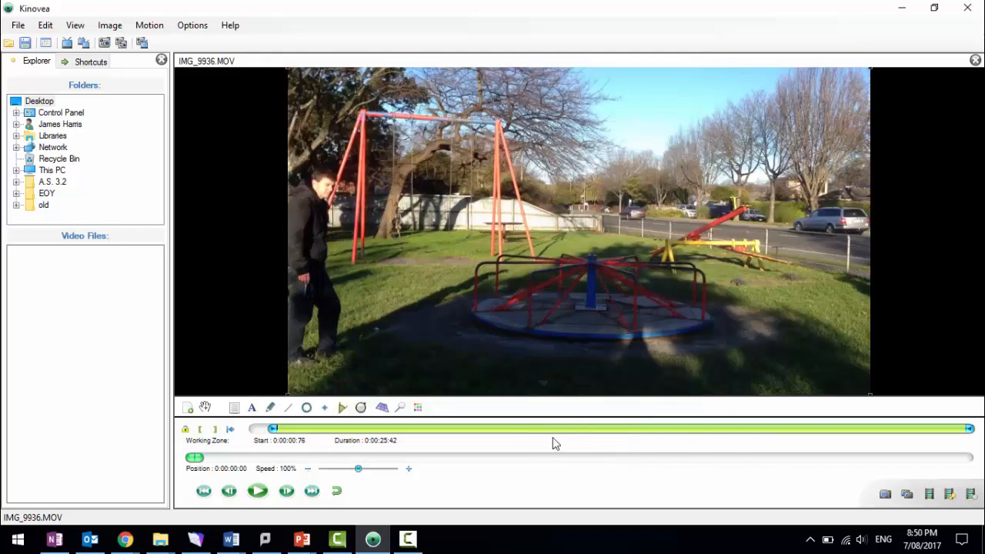
- Draw a vertical line spanning the man's full height and calibrate its real size as 1.8 meters
click(290, 410)
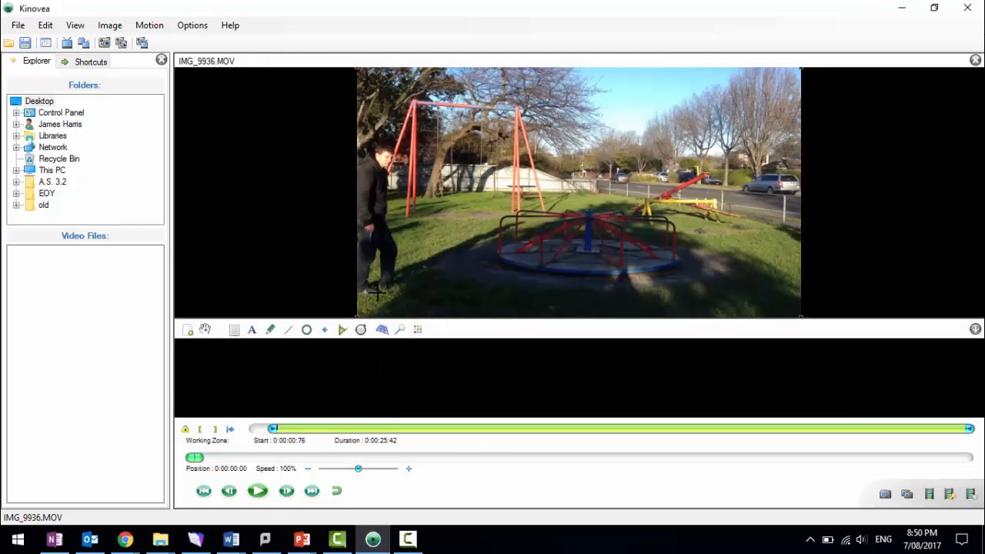
mouse_move(377, 293)
mouse_down()
mouse_move(392, 134)
mouse_move(378, 148)
mouse_up()
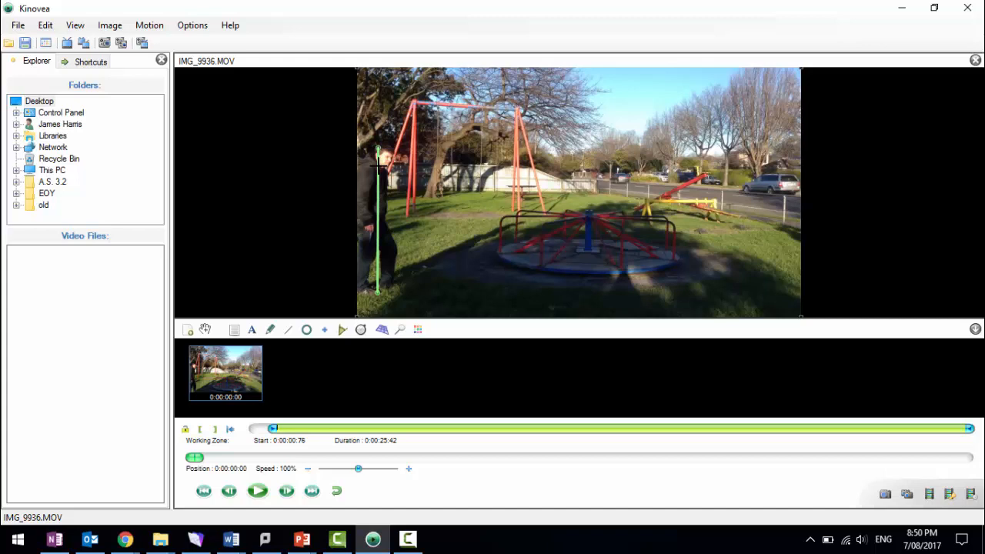
right_click(379, 167)
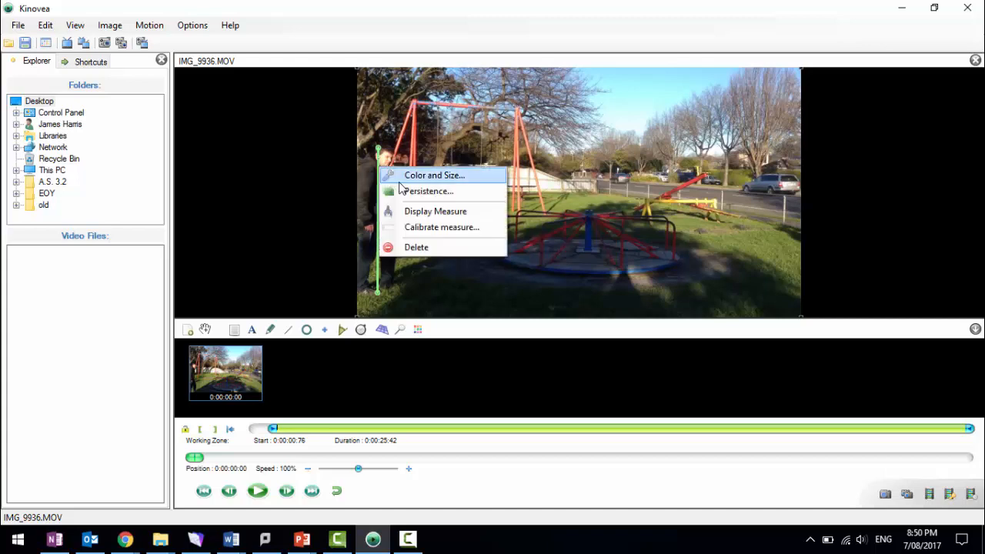
click(457, 227)
double_click(407, 292)
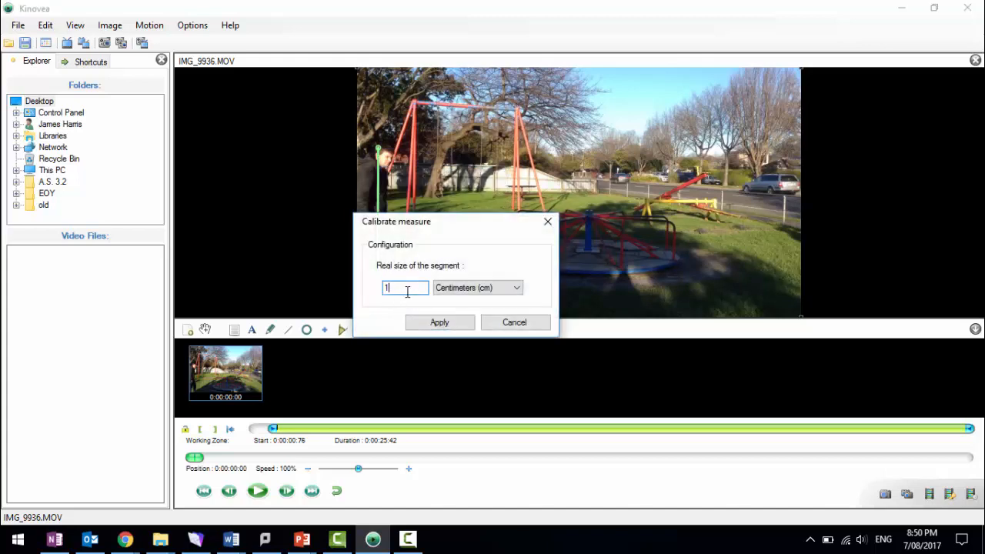
click(498, 287)
click(492, 309)
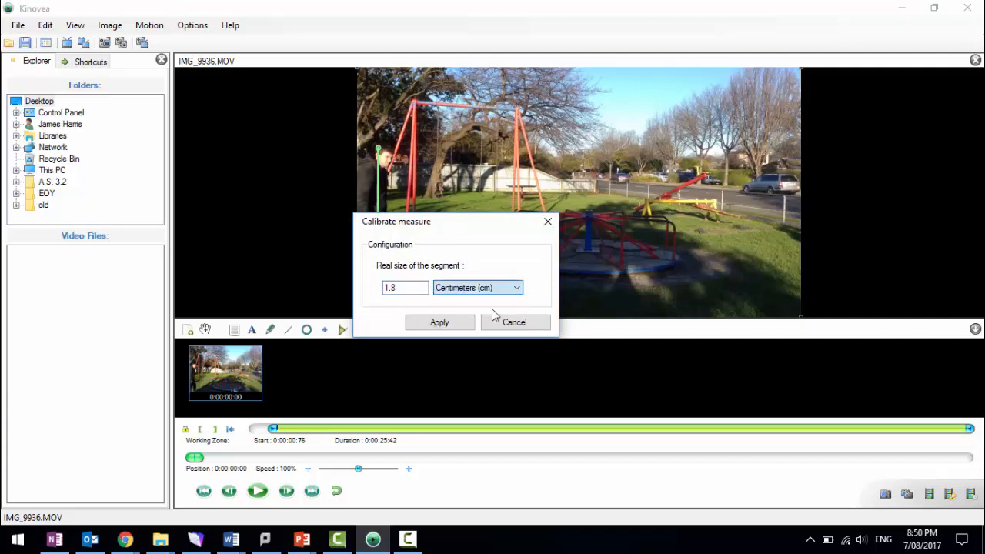
click(439, 322)
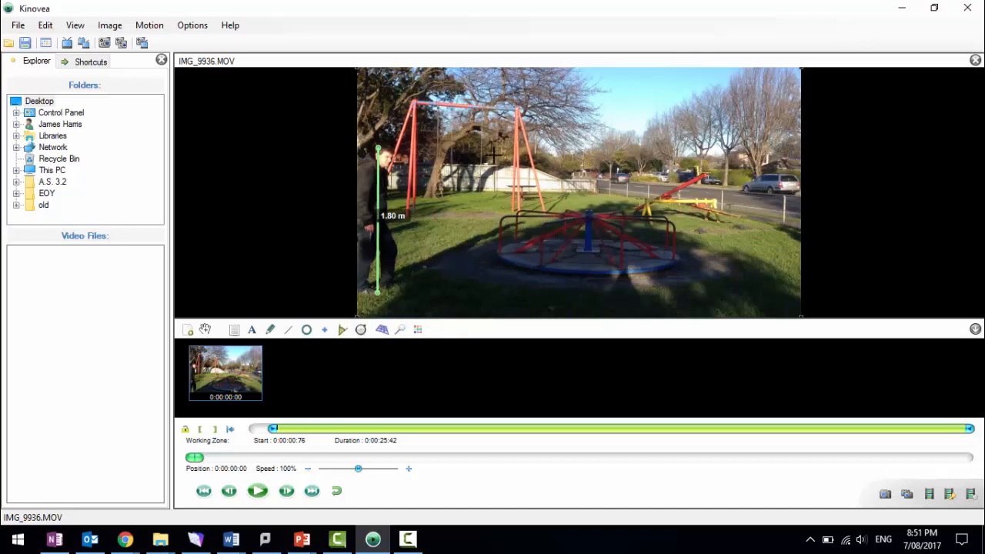
- Place a stopwatch over the swing frame, apply its display configuration and shift it slightly closer to the frame's upper bar
click(492, 154)
right_click(484, 153)
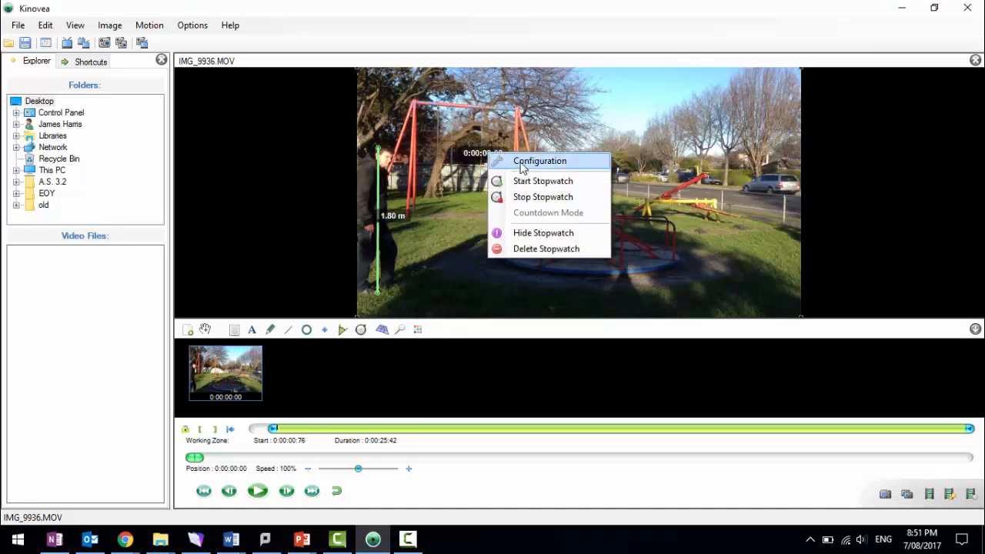
click(531, 160)
click(581, 234)
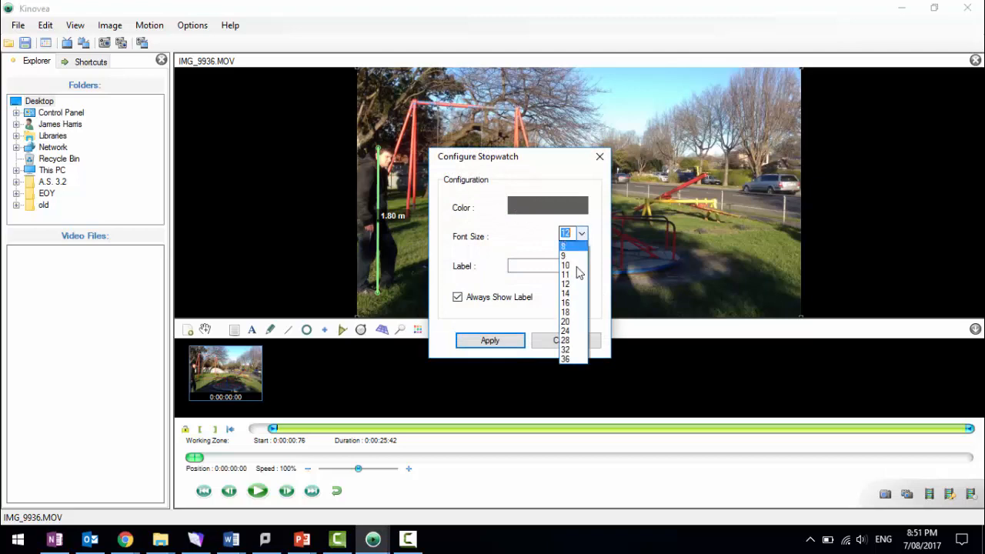
click(543, 362)
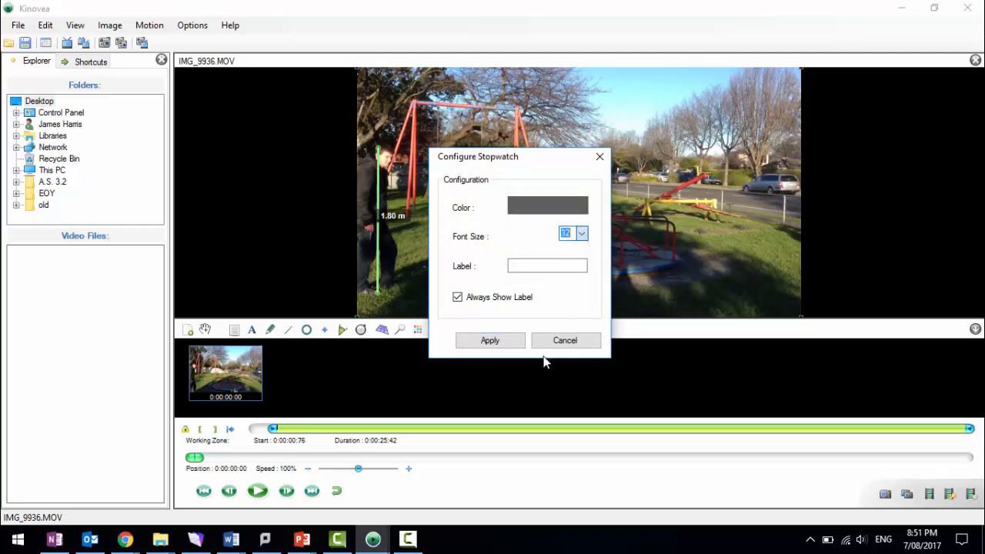
click(514, 298)
click(486, 343)
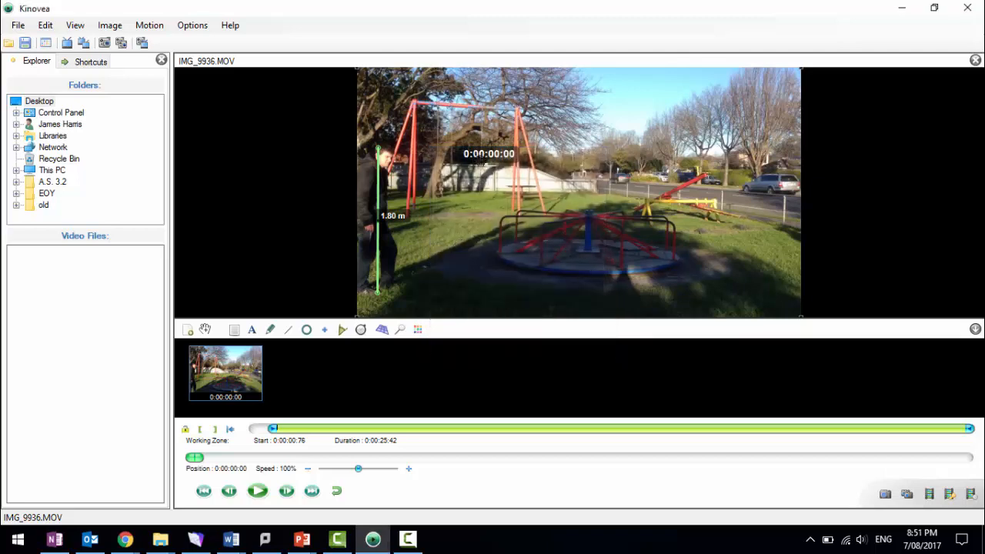
drag(474, 158, 454, 143)
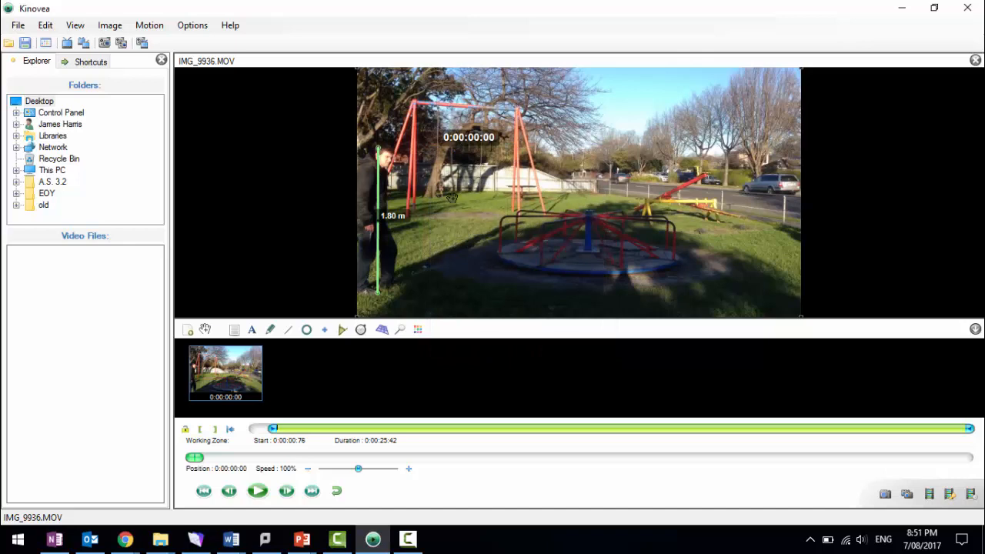
- Move the video to position 0:00:00:43, where the man begins running, and start the stopwatch
click(257, 493)
click(256, 494)
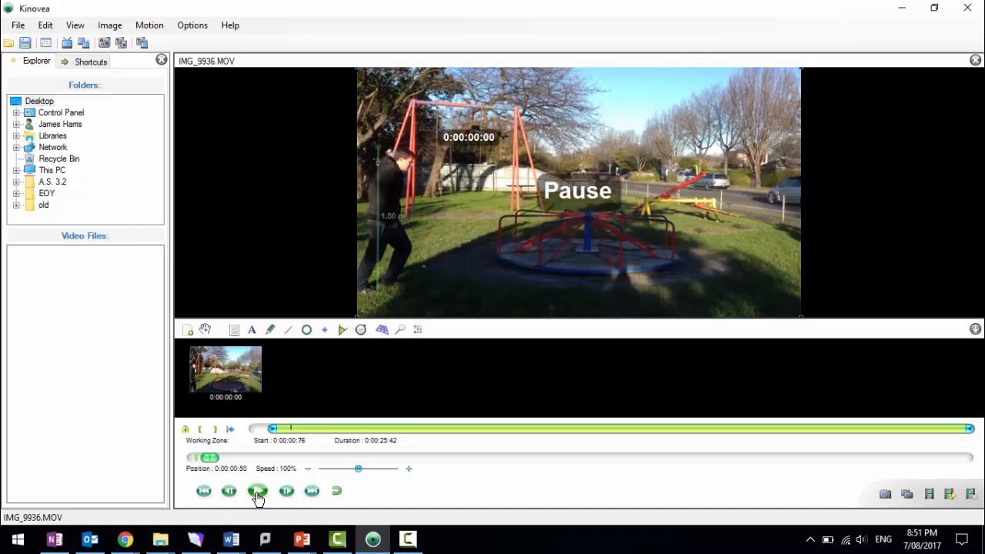
click(229, 494)
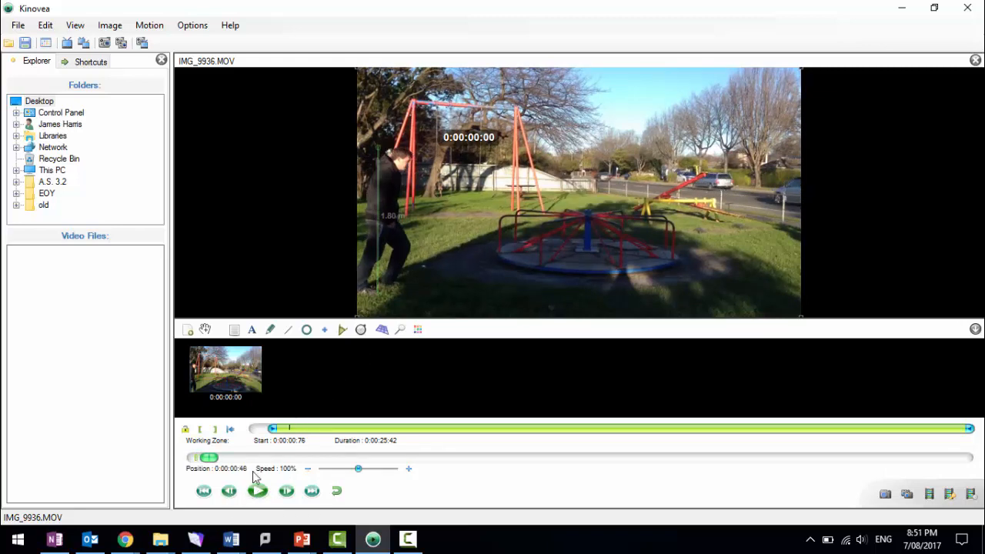
click(229, 491)
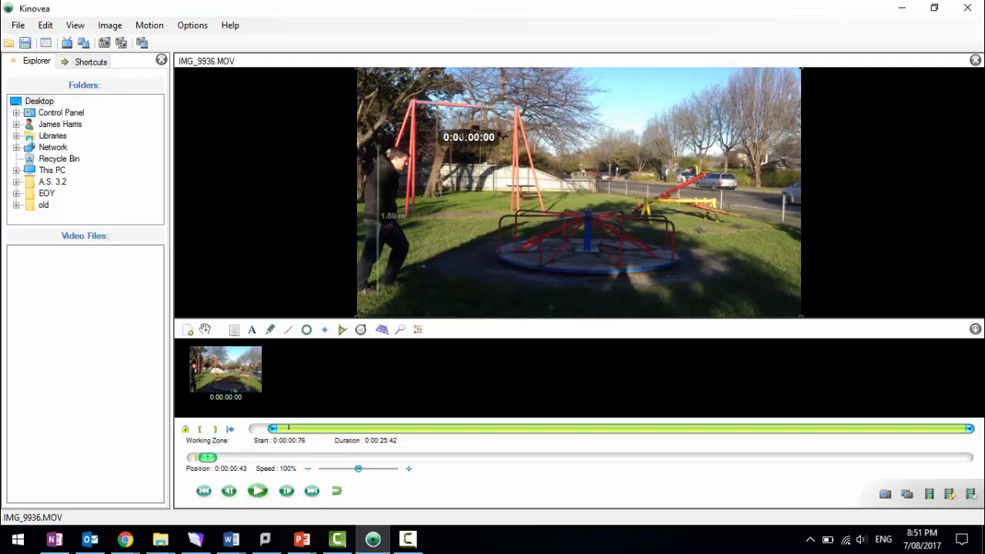
right_click(460, 137)
click(538, 164)
- Set the calibrated height line's persistence to 103 images instead of the default value
right_click(377, 225)
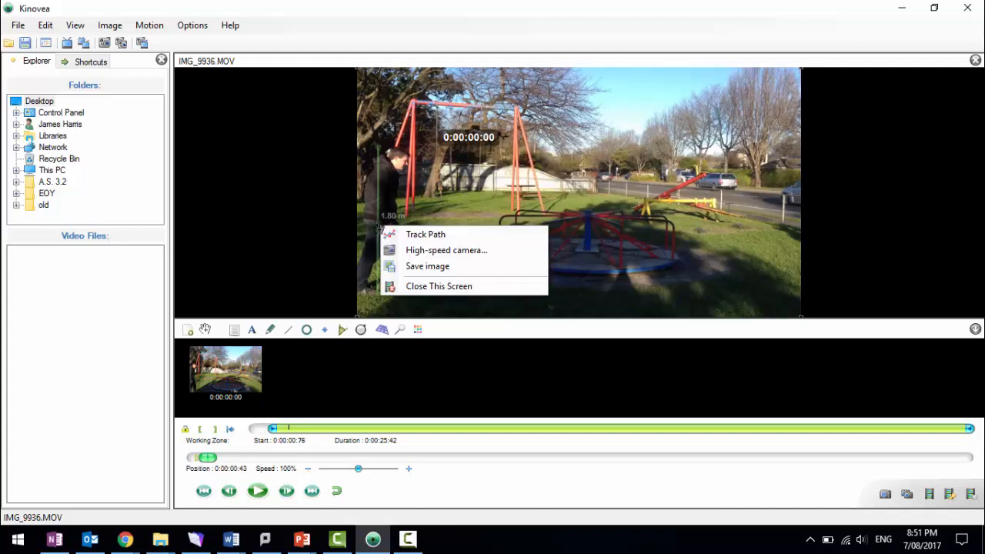
right_click(376, 217)
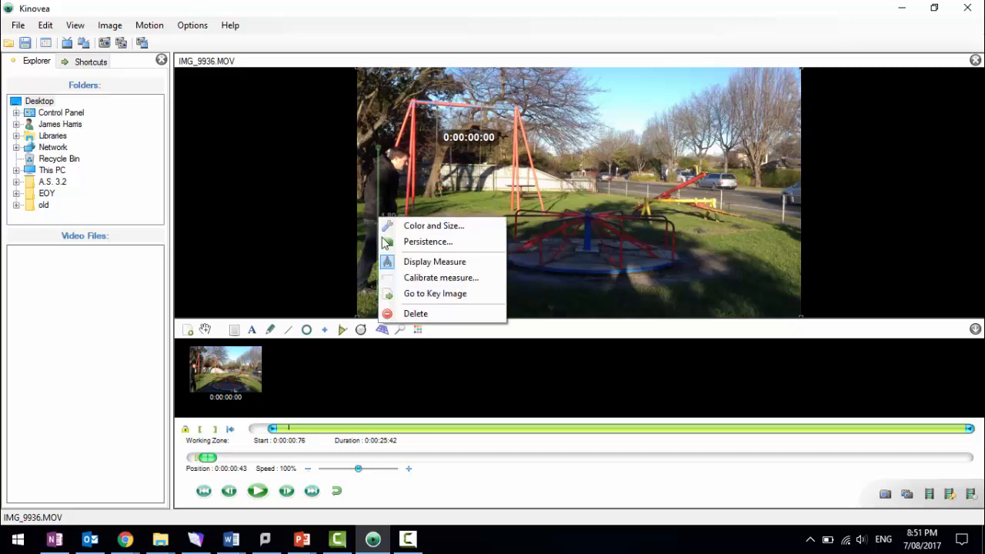
click(442, 245)
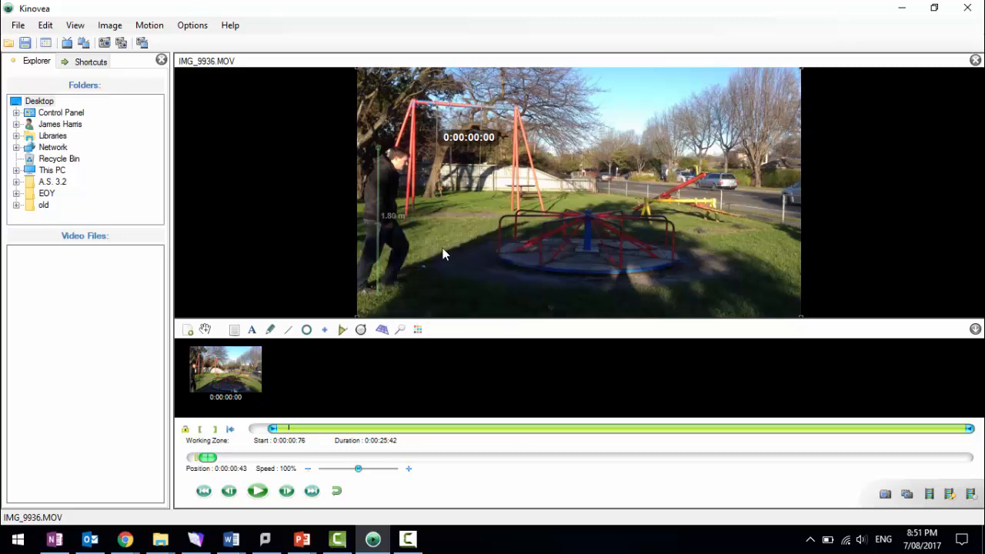
click(383, 314)
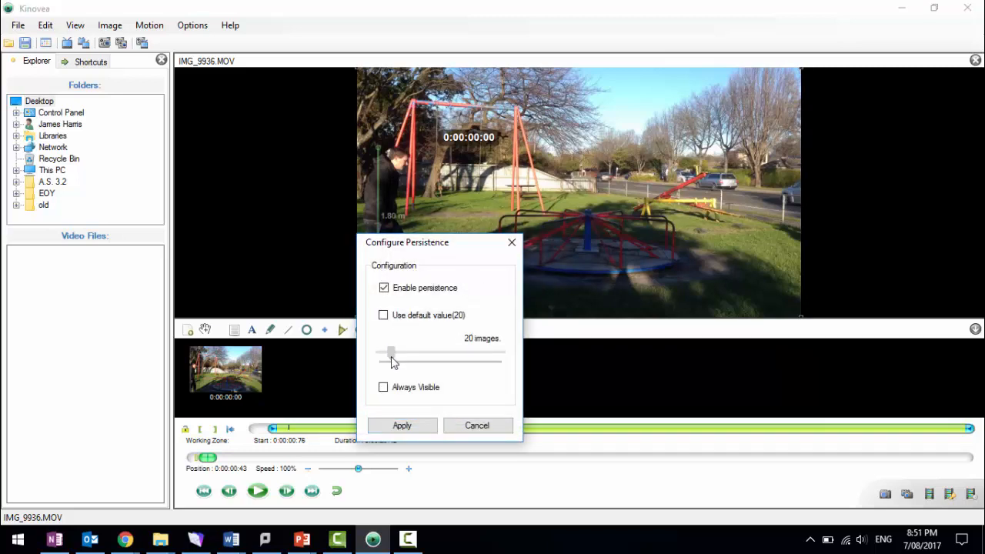
drag(392, 352, 444, 352)
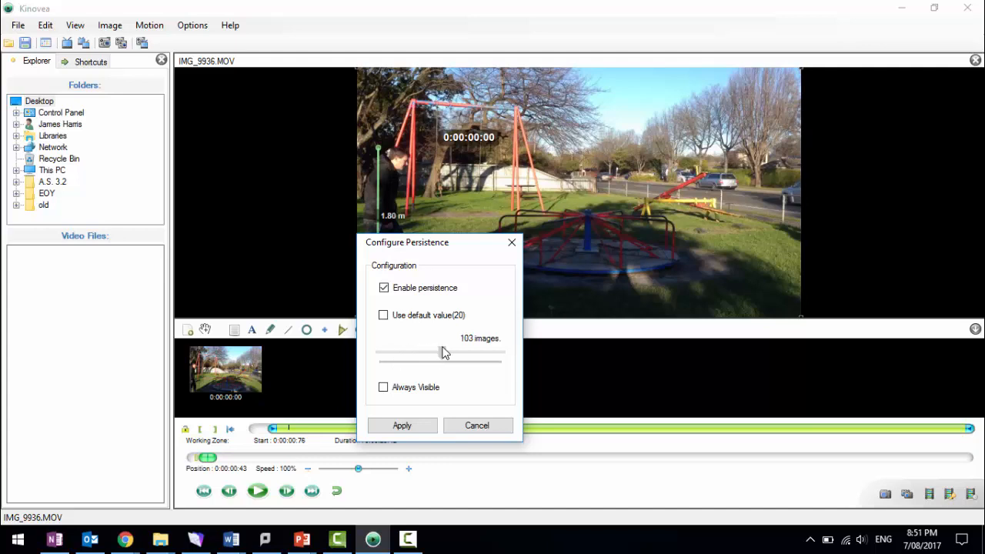
click(410, 430)
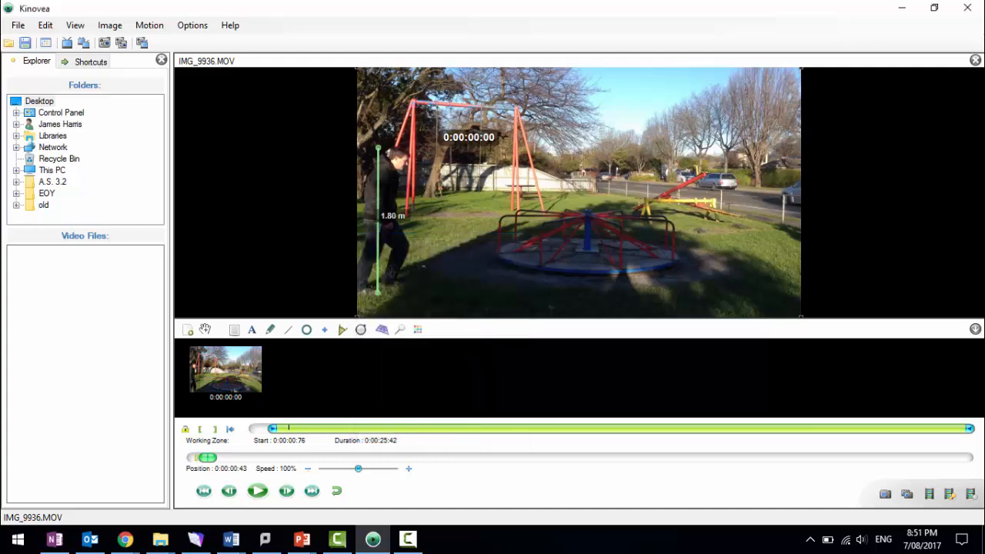
- Advance the video frame by frame to position 0:00:02:10, with the man on the merry-go-round, and stop the stopwatch
click(260, 496)
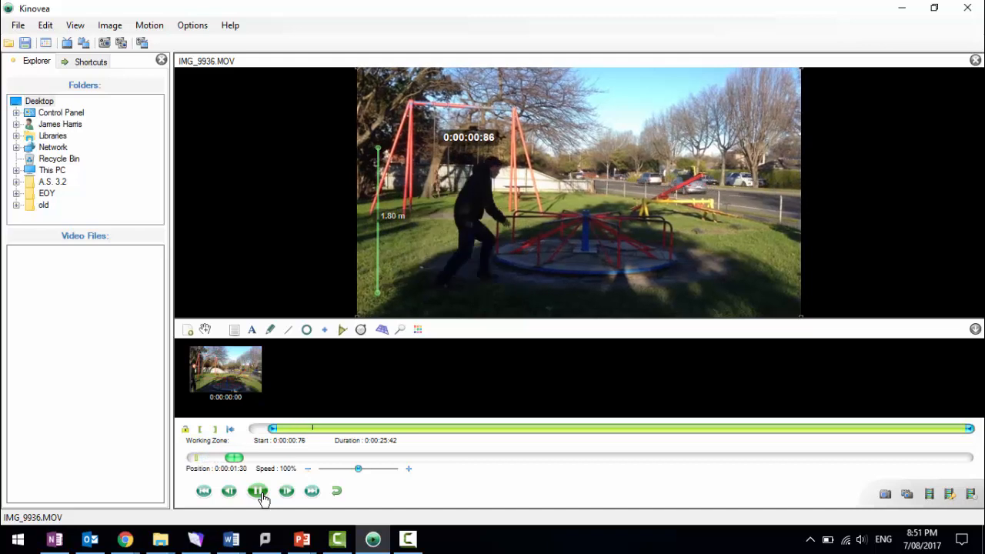
click(260, 496)
click(286, 495)
click(286, 495)
click(286, 495)
click(286, 496)
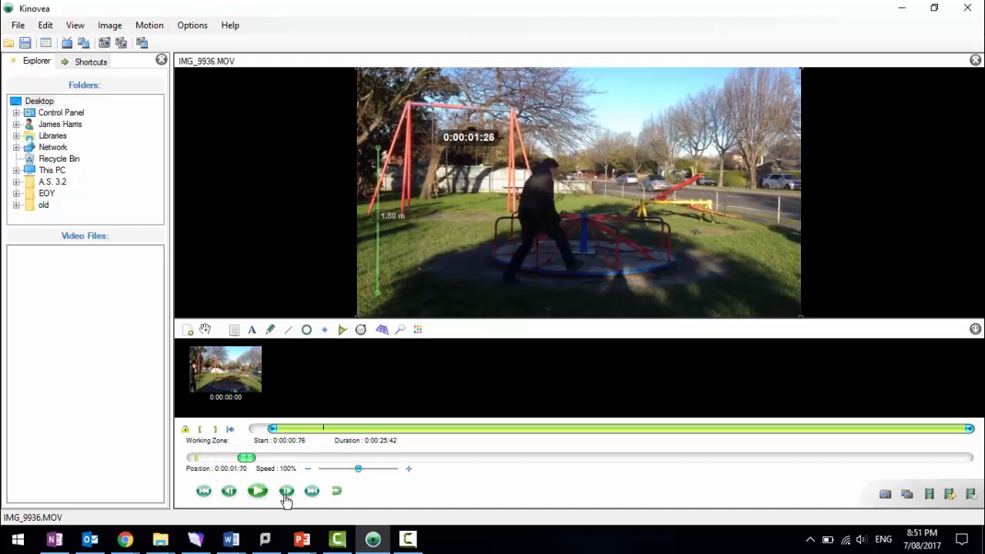
click(286, 496)
click(287, 495)
click(286, 495)
click(286, 495)
click(286, 496)
click(286, 496)
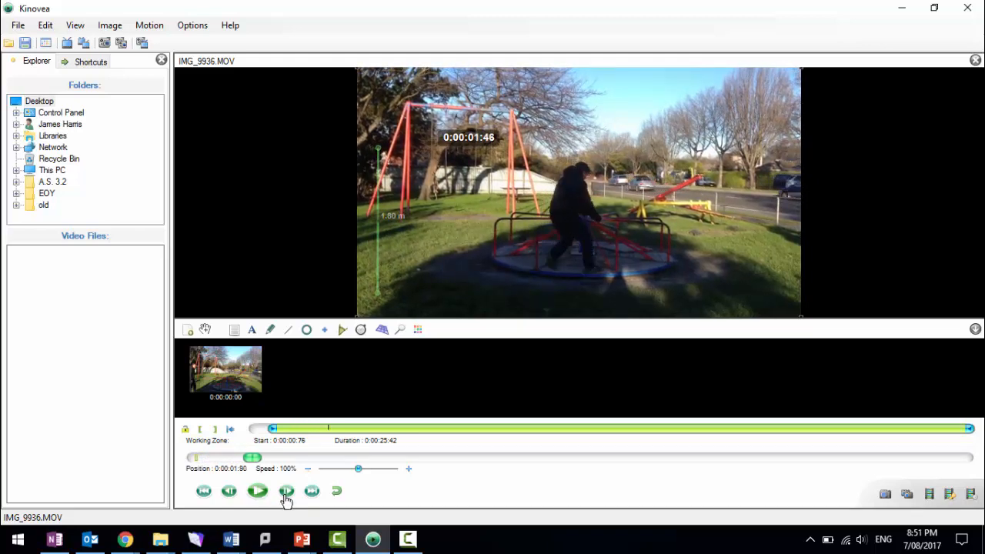
click(286, 495)
click(286, 496)
click(286, 496)
click(285, 496)
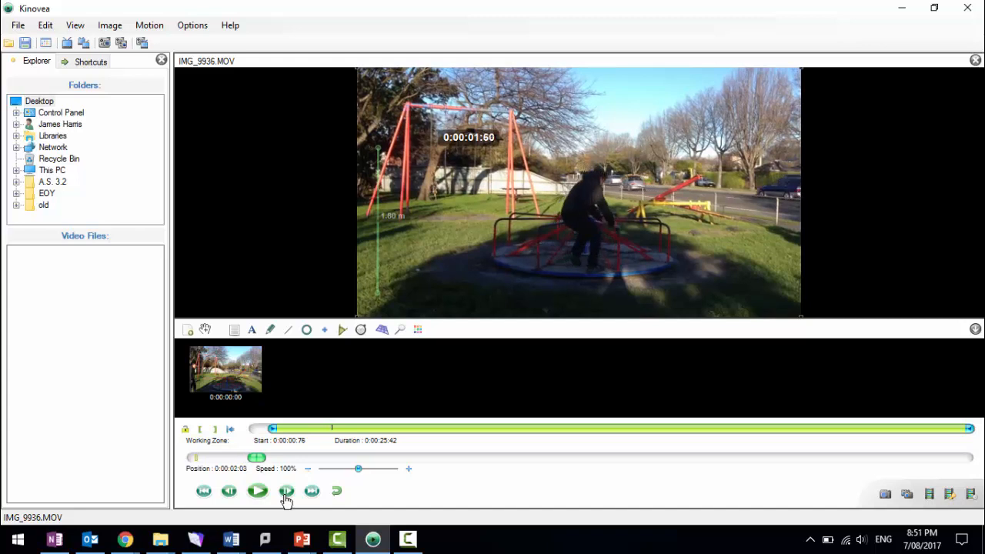
click(285, 497)
click(285, 496)
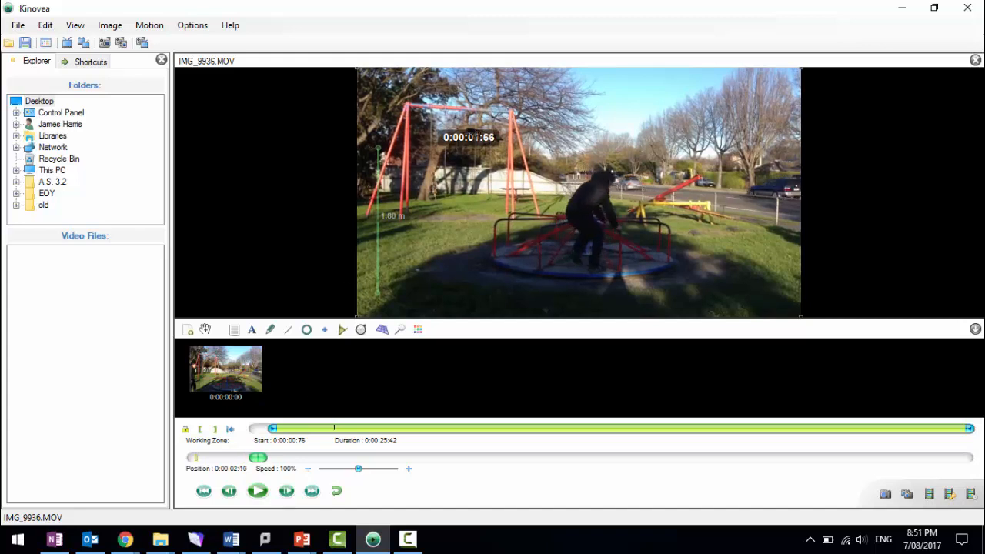
right_click(471, 137)
click(549, 185)
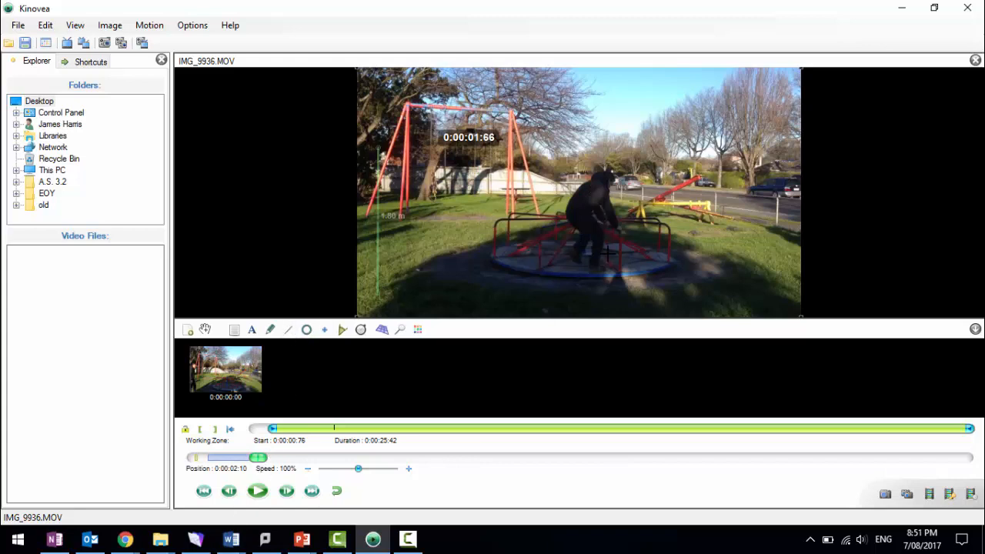
- Draw a line about 2.54 m long from the man's feet on the merry-go-round to his starting point, and return to the video's start
drag(599, 267, 394, 291)
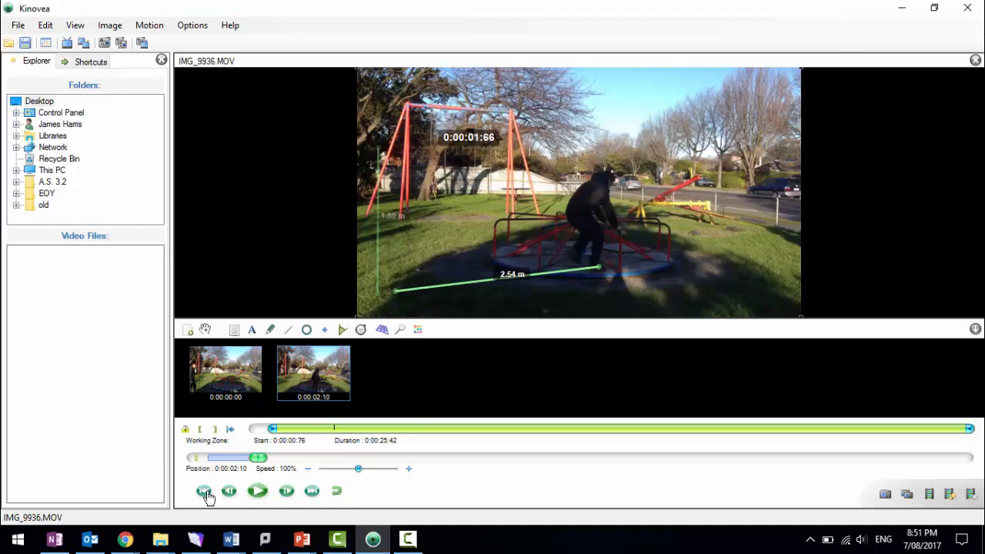
click(204, 492)
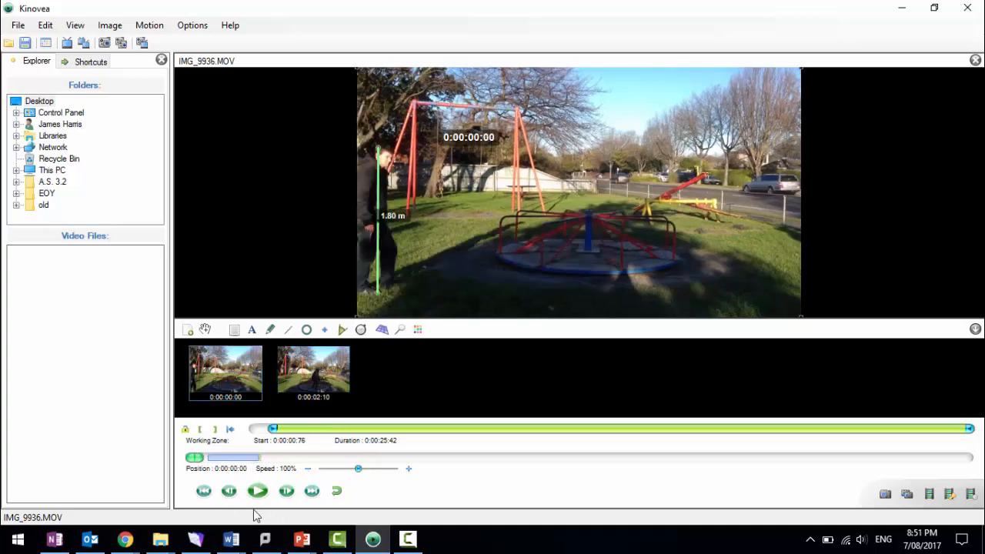
- Move the video to position 0:00:02:16 and make the 2.54 m distance line always visible instead of using the default persistence
click(287, 492)
click(289, 493)
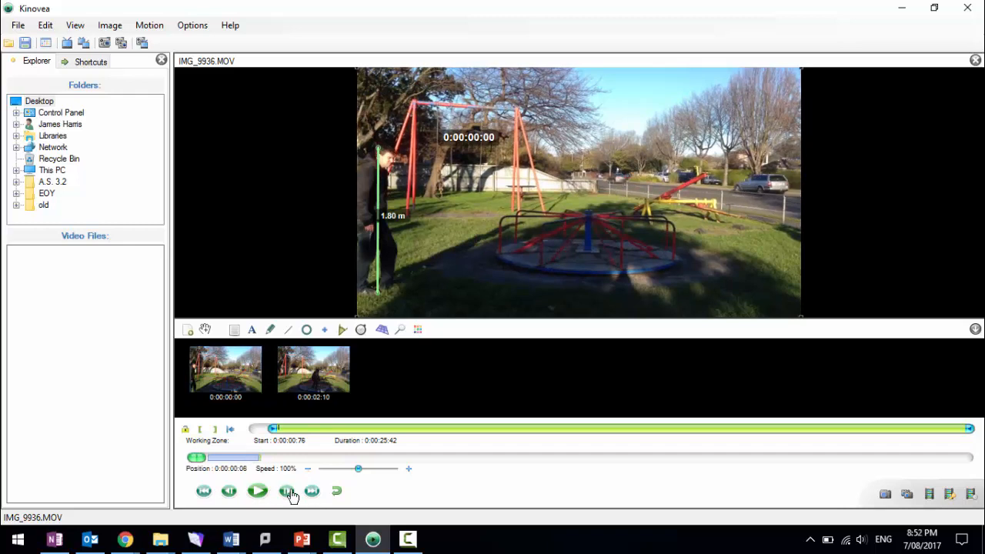
click(290, 492)
click(290, 493)
click(290, 492)
click(290, 492)
click(290, 493)
drag(201, 457, 260, 457)
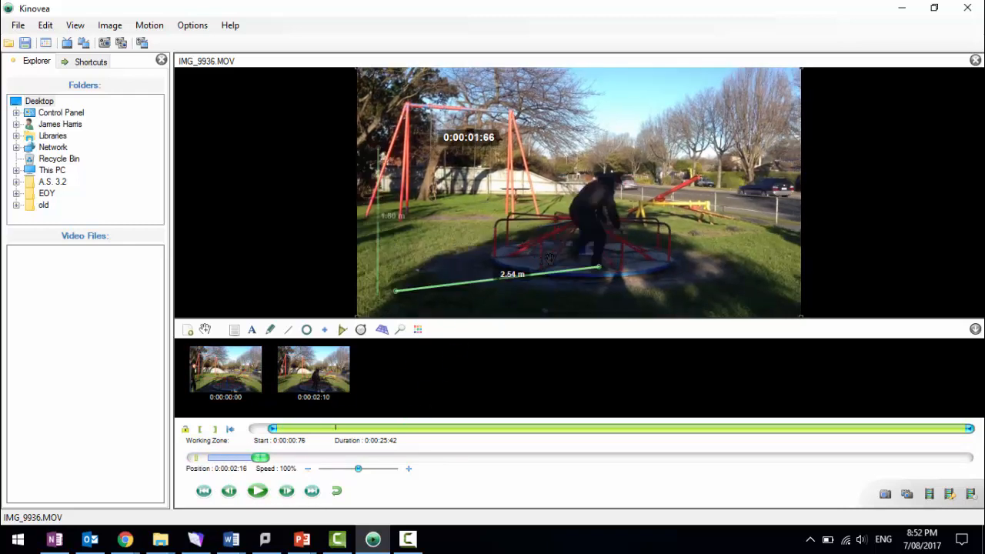
right_click(548, 276)
right_click(526, 277)
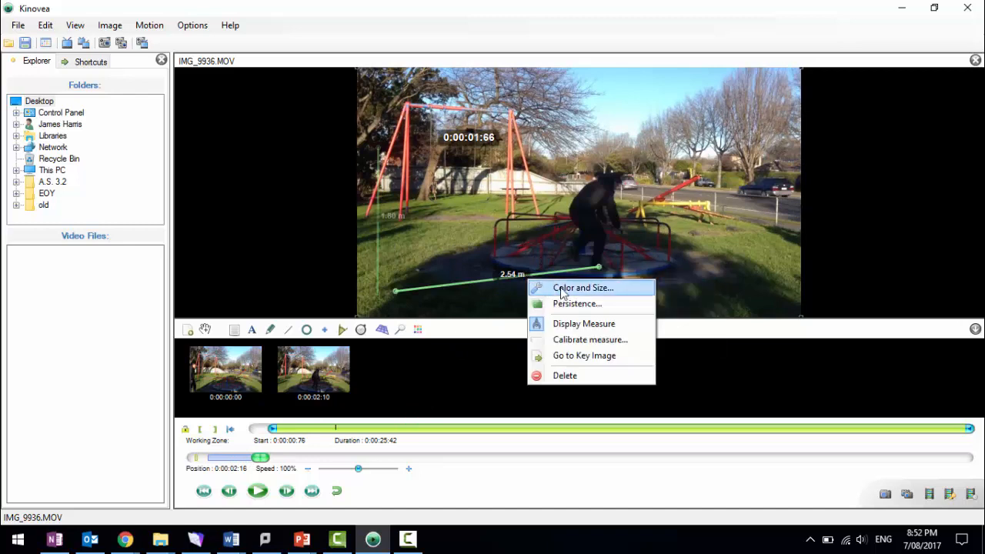
click(587, 306)
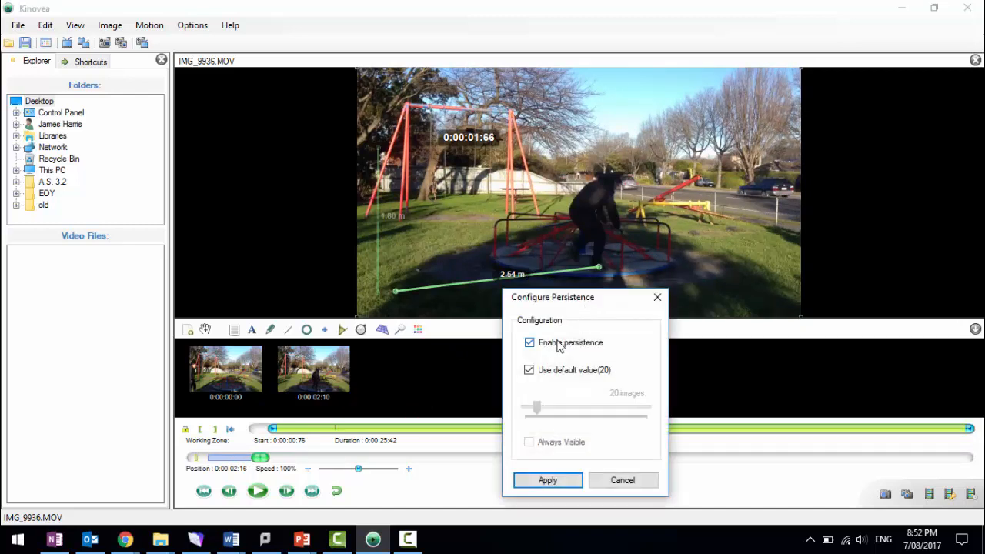
click(547, 377)
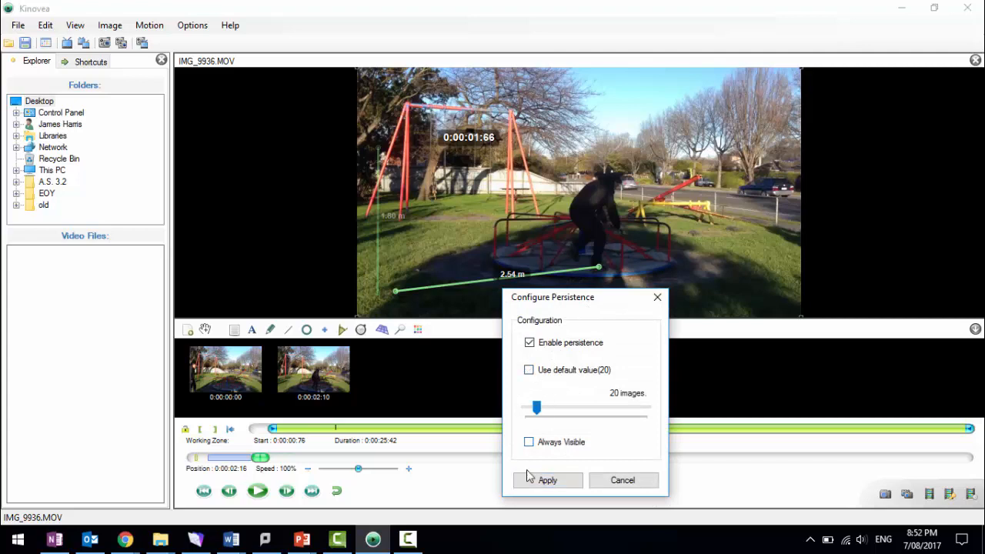
click(545, 479)
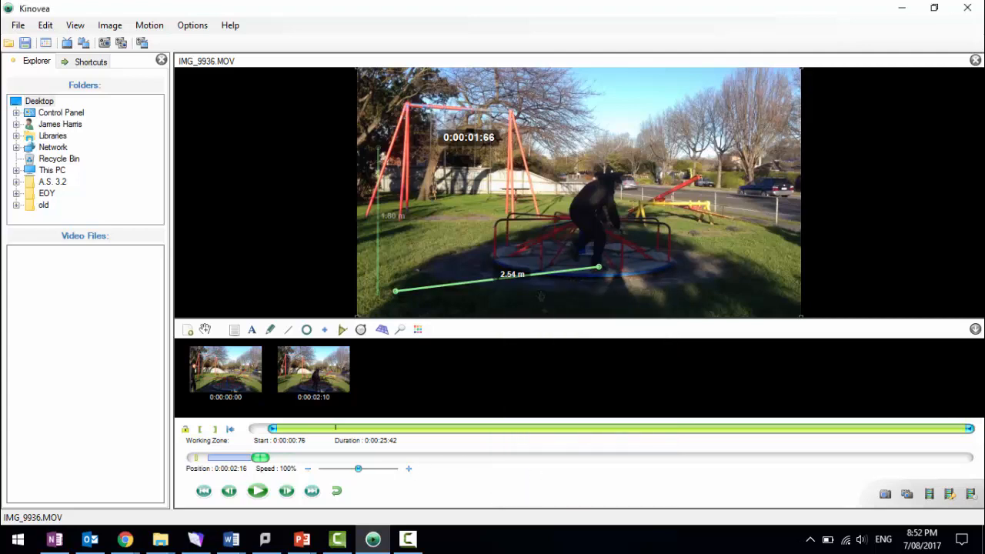
- Return to the video's start, play the man's run onto the merry-go-round and pause at position 0:00:02:13
click(195, 460)
click(203, 490)
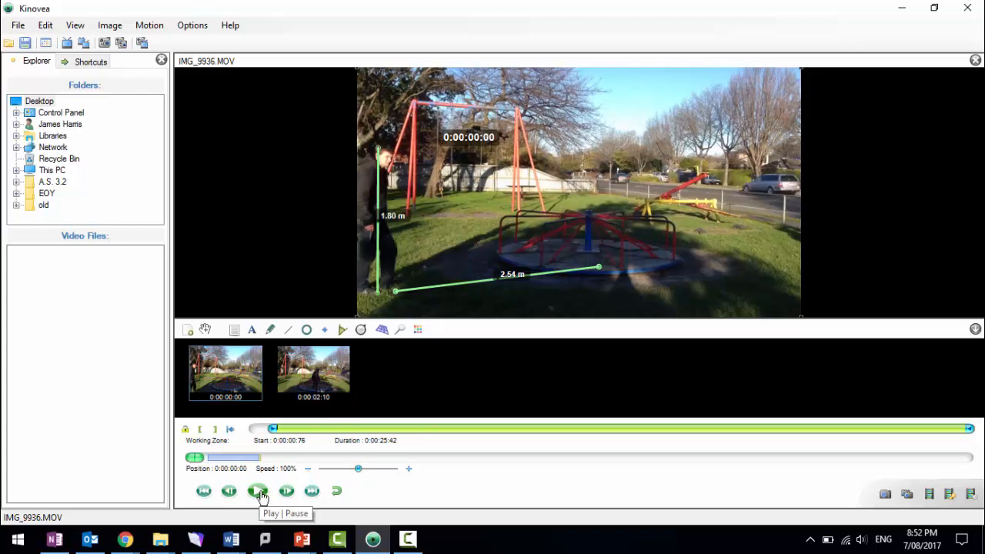
click(259, 493)
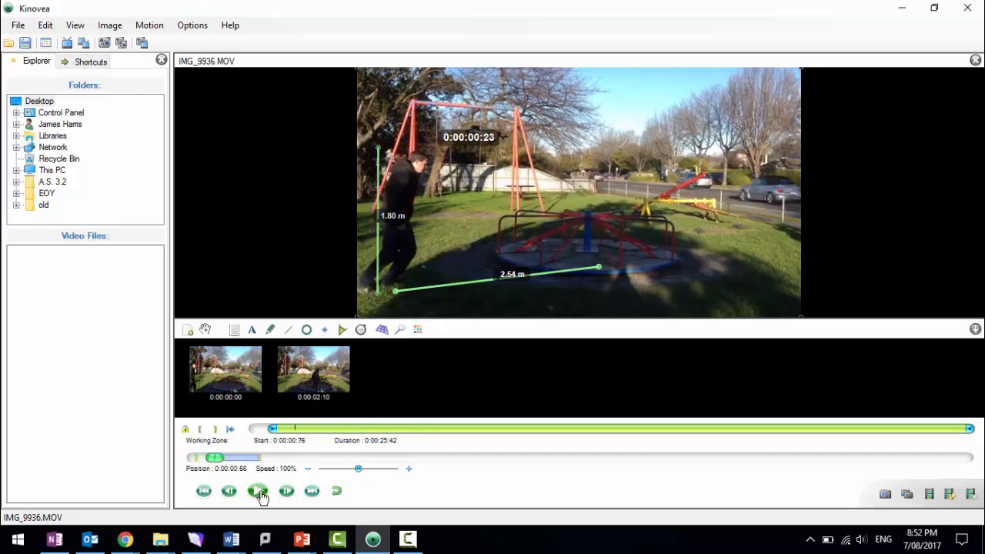
click(260, 492)
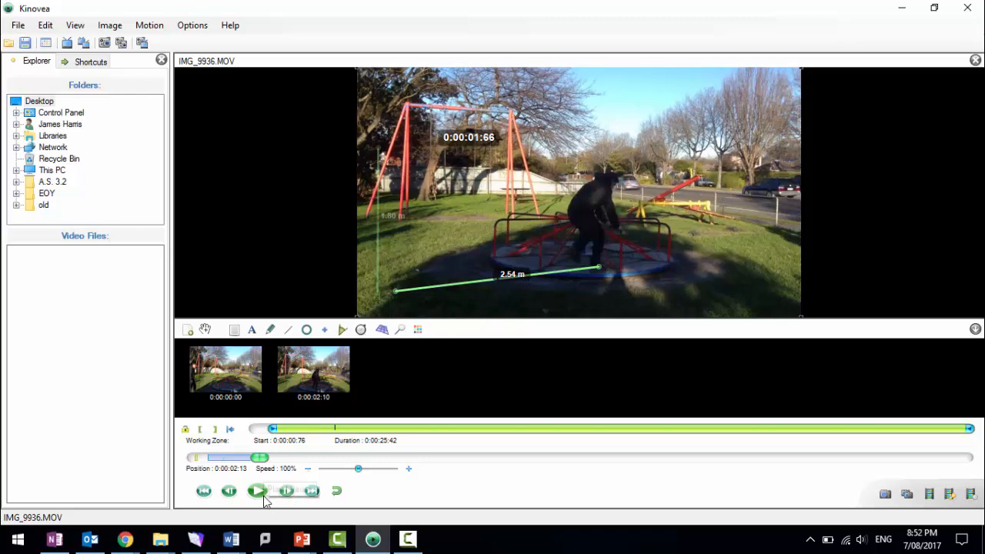
- Place a second stopwatch in the sky beside the first one and set its font size to 36
right_click(551, 118)
click(531, 150)
click(613, 121)
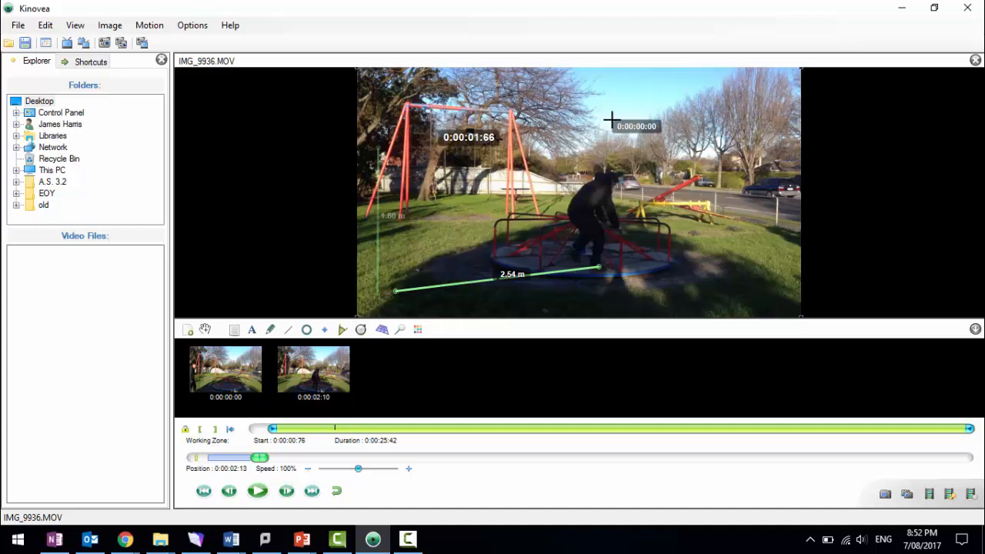
right_click(641, 124)
click(675, 137)
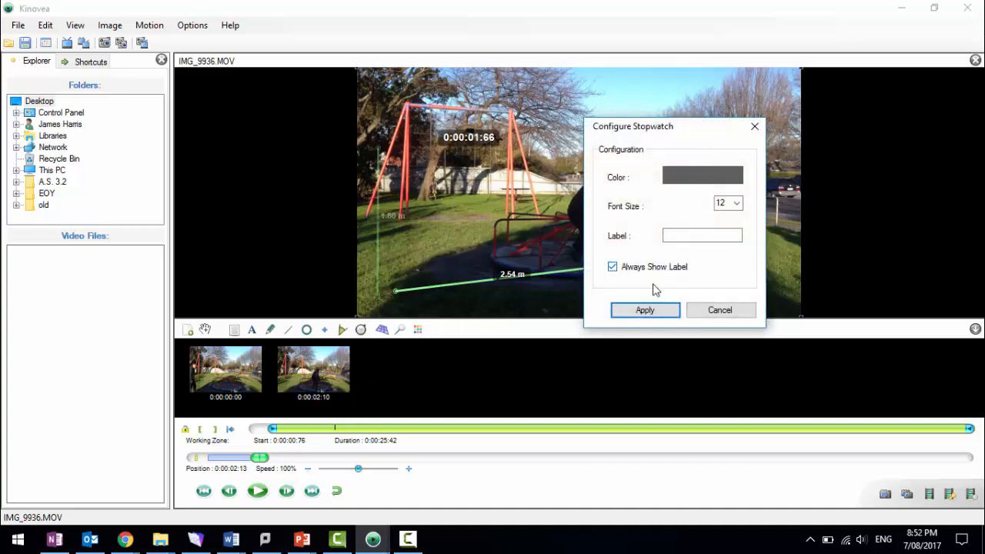
click(723, 202)
click(723, 328)
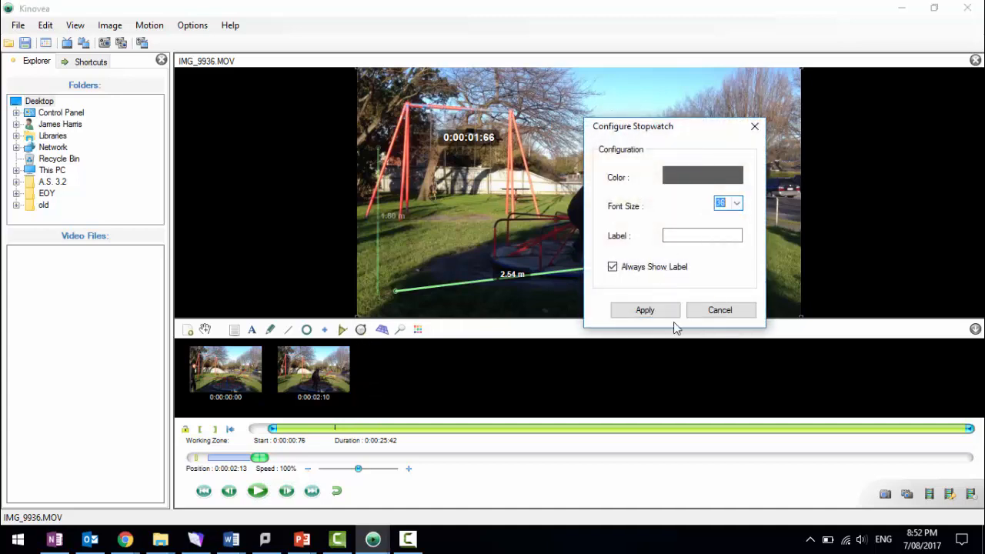
click(639, 267)
click(647, 308)
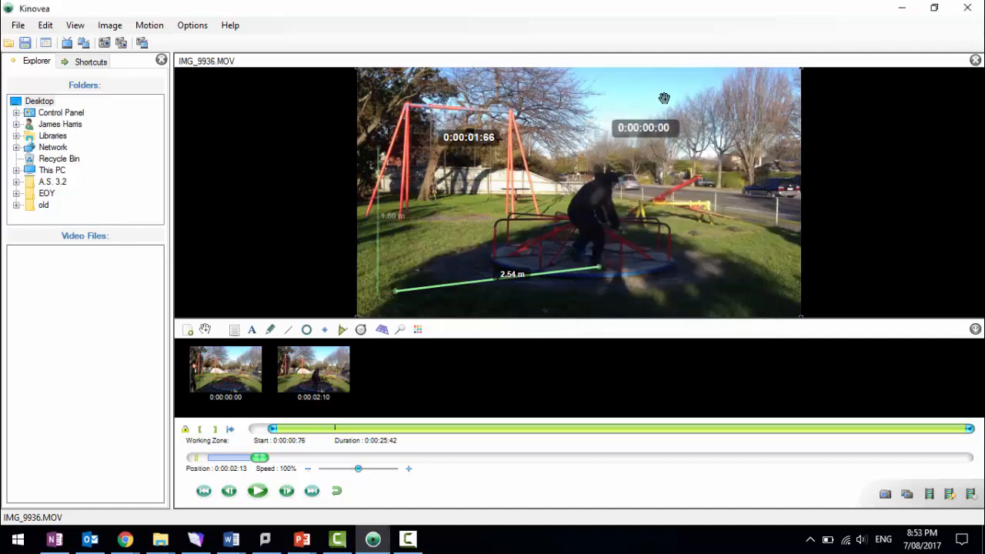
- Start the second stopwatch at position 0:00:02:13, play the video and pause it at 0:00:05:17
right_click(655, 127)
click(711, 157)
click(258, 490)
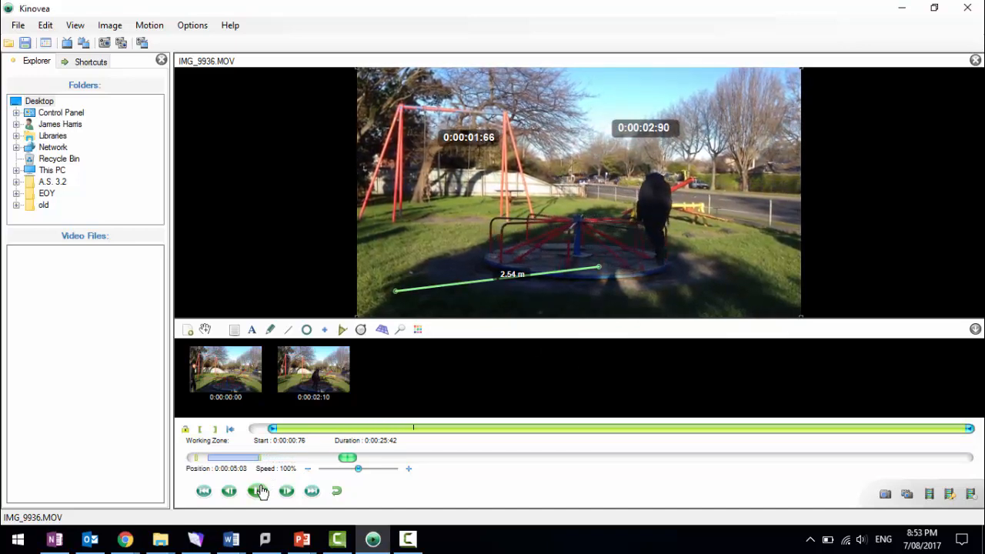
click(258, 490)
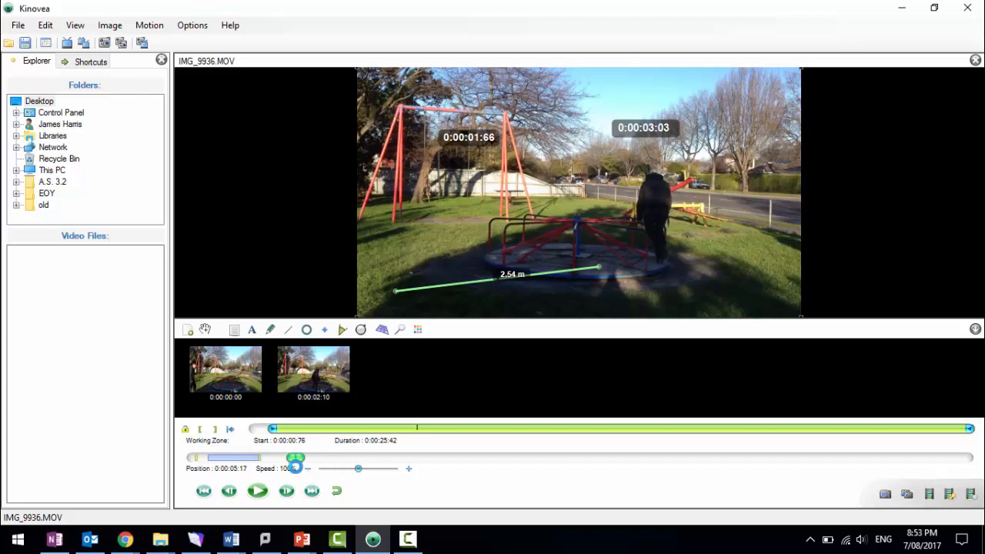
- Move the video back to position 0:00:00:50 and start a tracking path on the man's upper body
drag(295, 460, 261, 461)
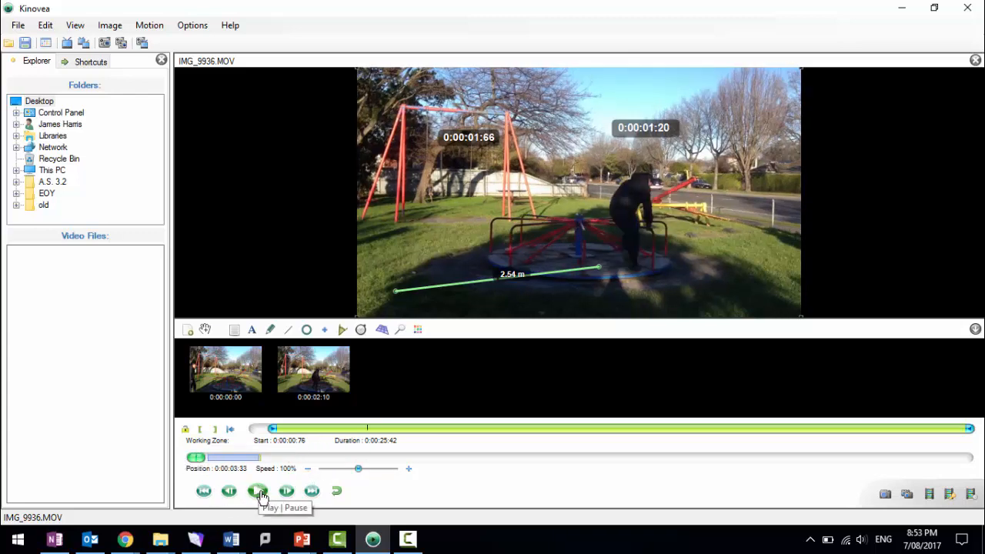
click(260, 493)
click(258, 493)
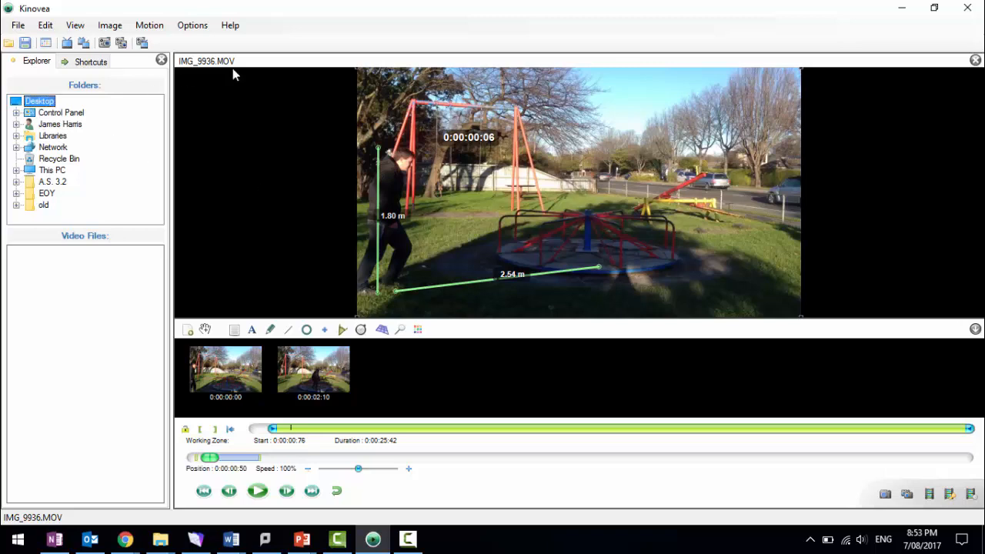
right_click(395, 175)
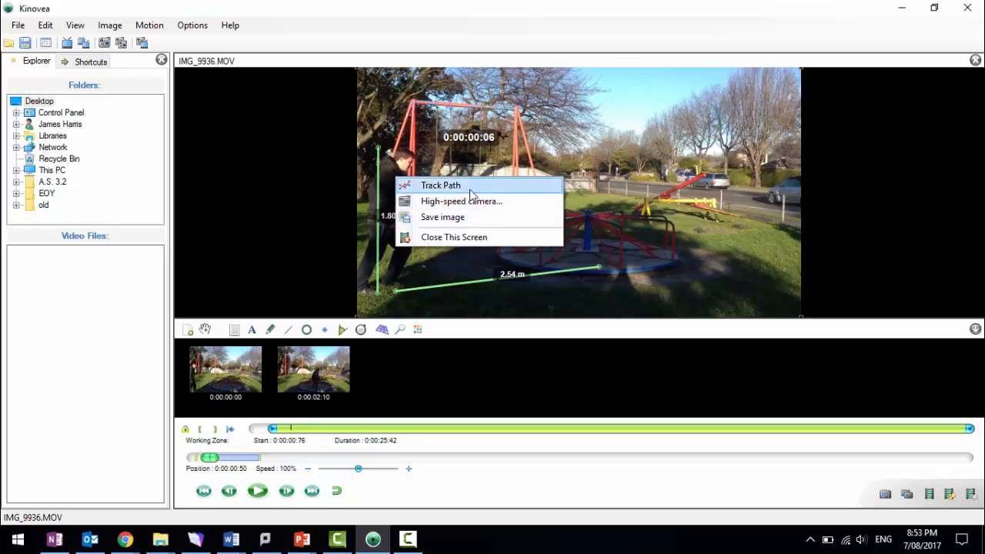
click(424, 185)
drag(401, 202, 389, 202)
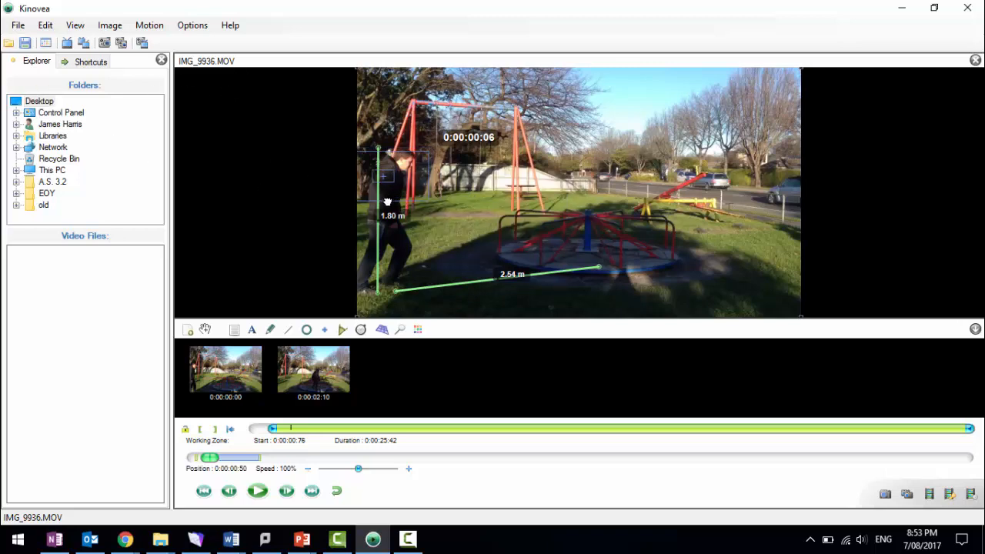
- Advance the tracked path frame by frame to position 0:00:00:73, following the man's upper body
click(286, 493)
click(289, 496)
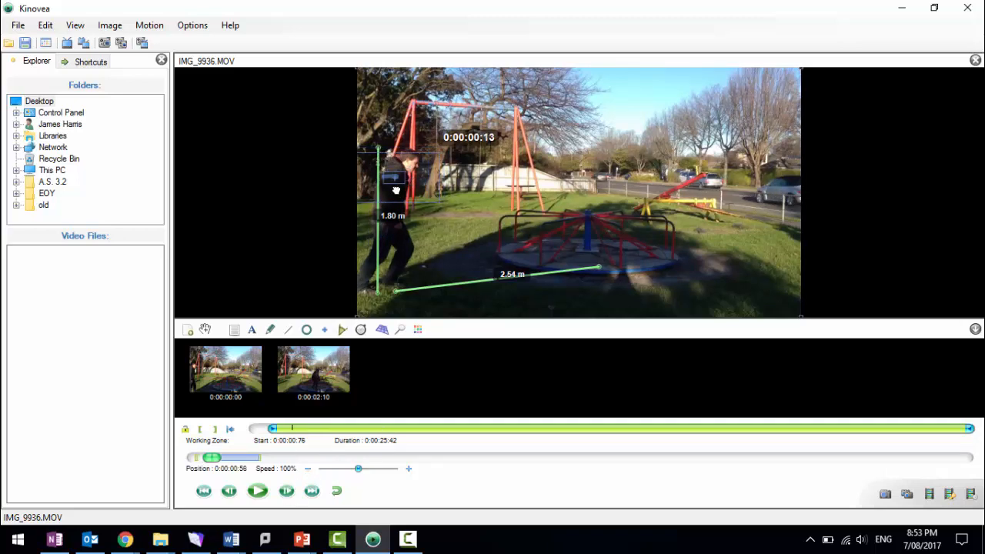
click(288, 494)
click(289, 496)
click(291, 499)
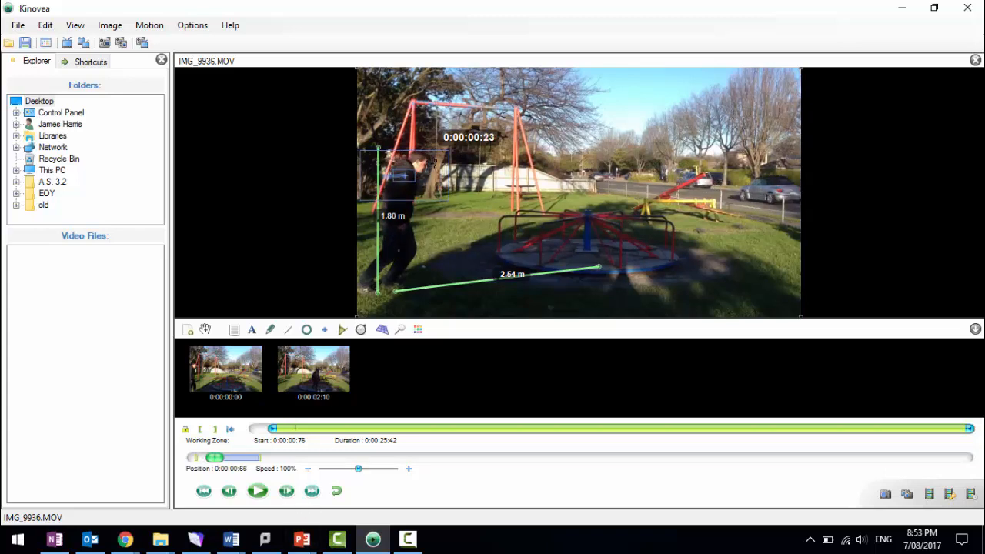
click(291, 499)
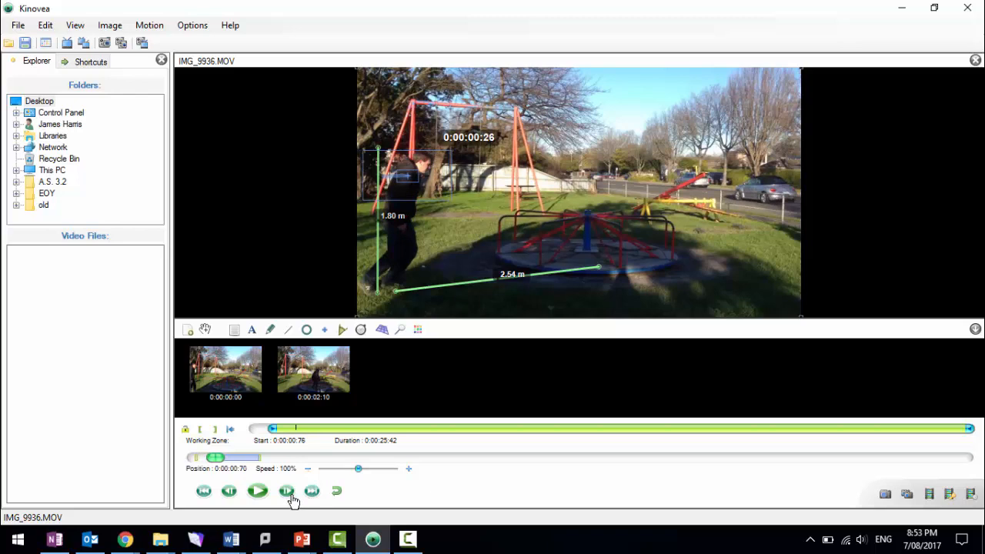
click(291, 499)
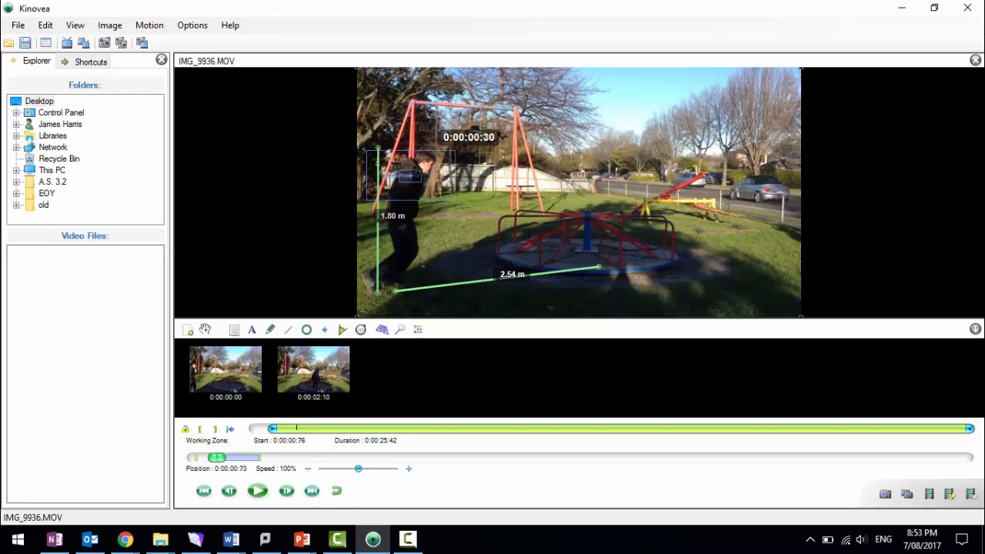
- Shift the tracking marker slightly on the man's upper body and advance frame by frame to position 0:00:00:96
drag(411, 176, 418, 173)
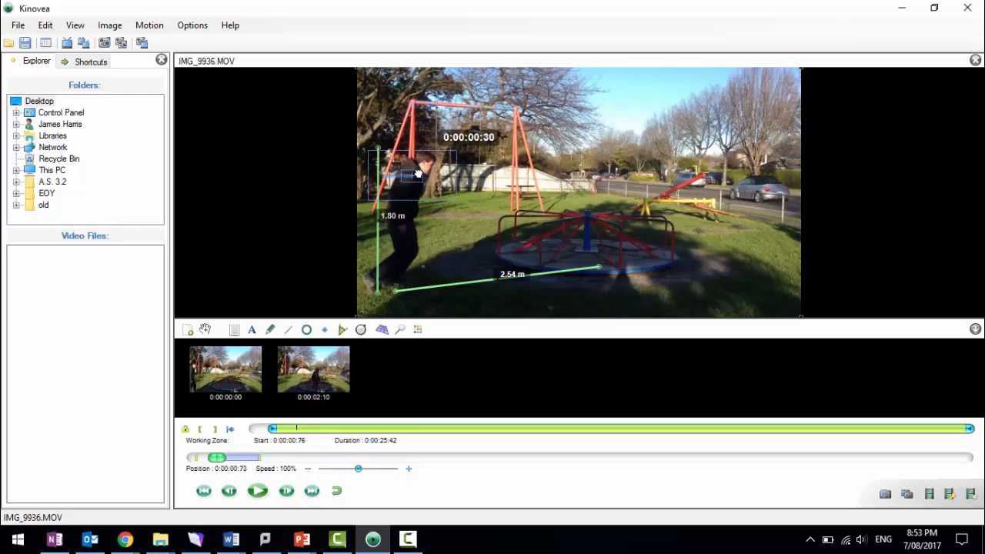
click(286, 491)
click(287, 492)
click(287, 492)
click(287, 492)
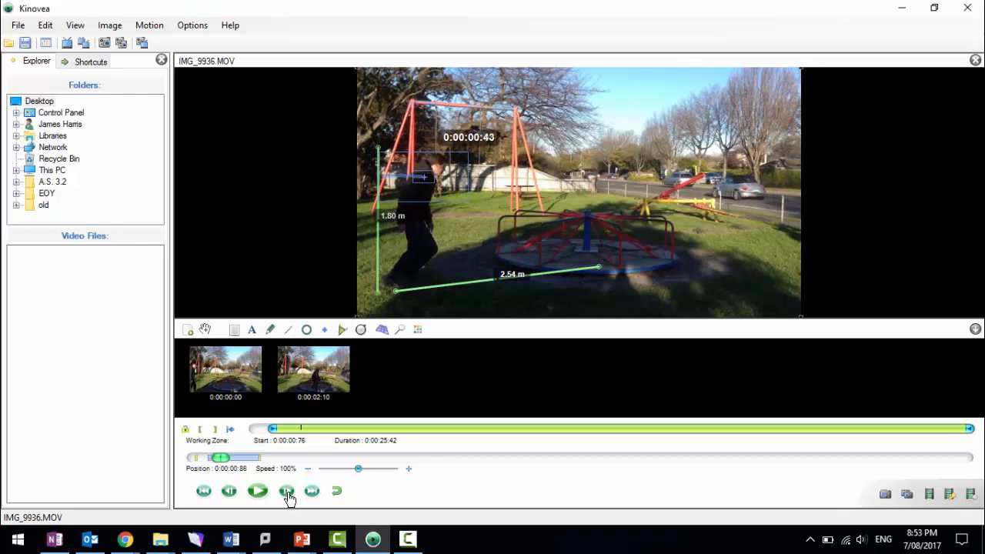
click(287, 491)
click(287, 491)
click(286, 492)
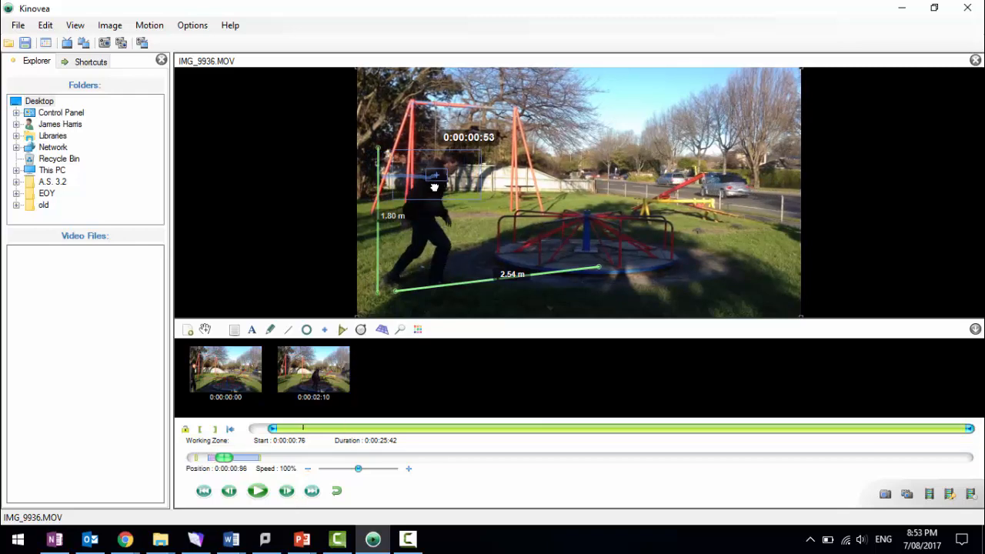
- Lower the tracking marker slightly at position 0:00:00:96 and advance the tracking to 0:00:01:03
drag(435, 189, 434, 191)
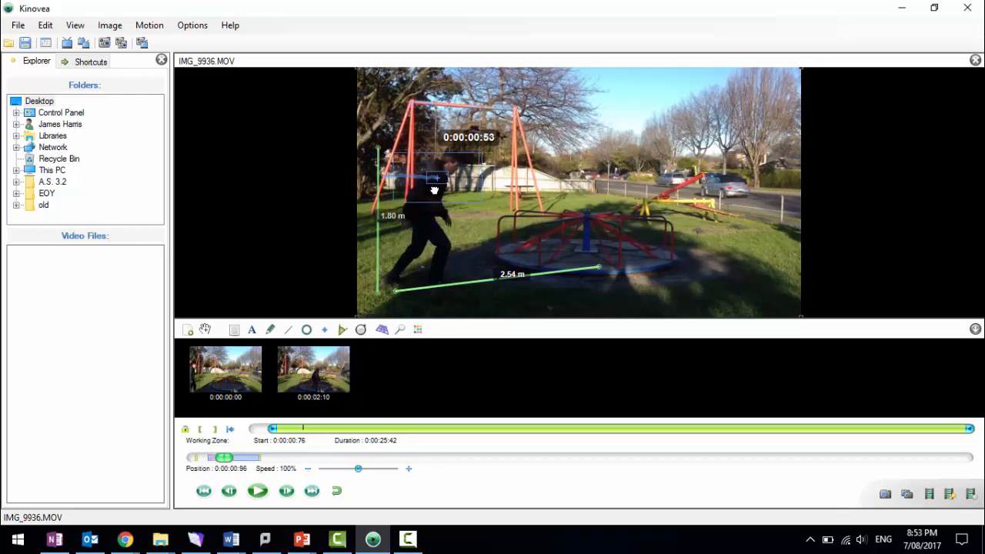
click(286, 491)
click(287, 490)
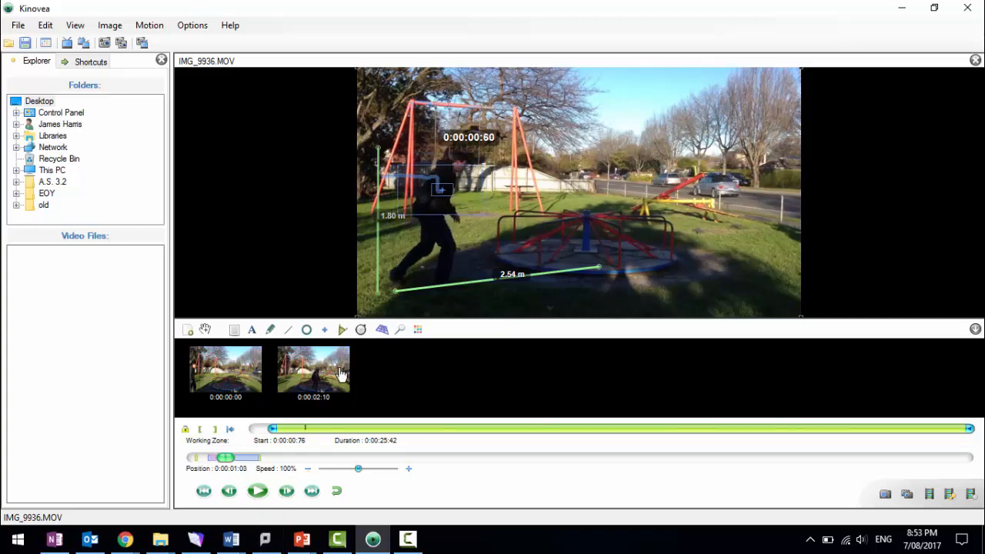
- Step back through the tracked frames and raise the misplaced marker to the man's upper body at position 0:00:01:00
click(229, 491)
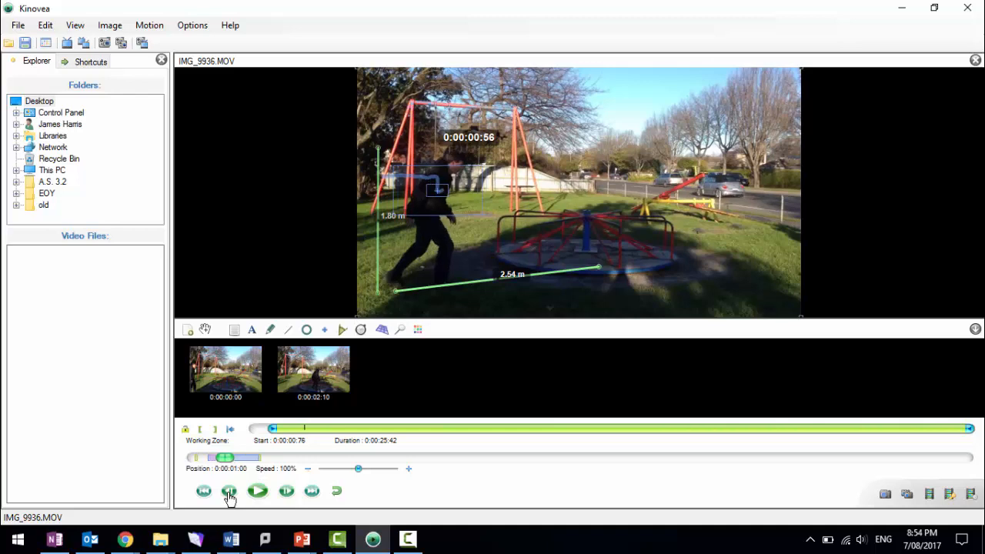
scroll(461, 193, down, 1)
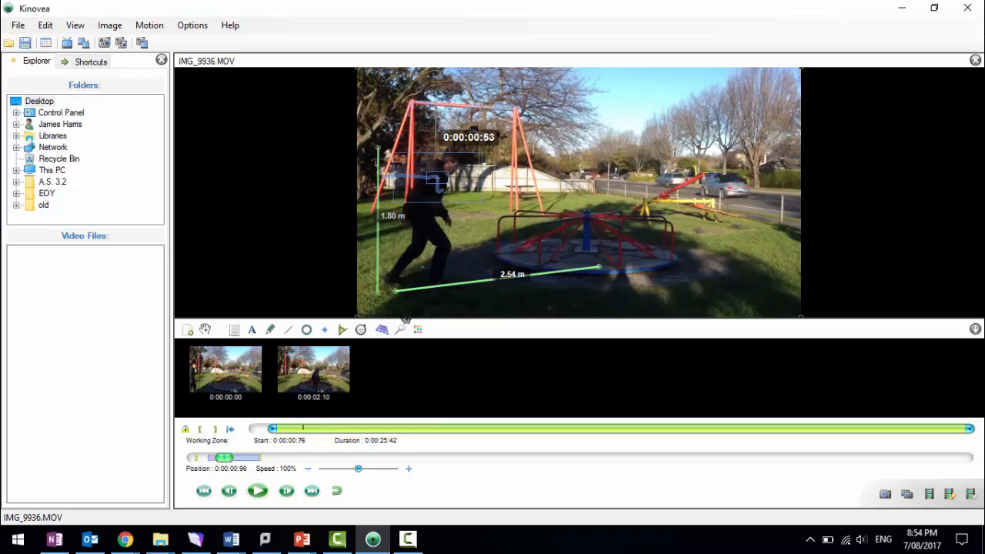
click(286, 491)
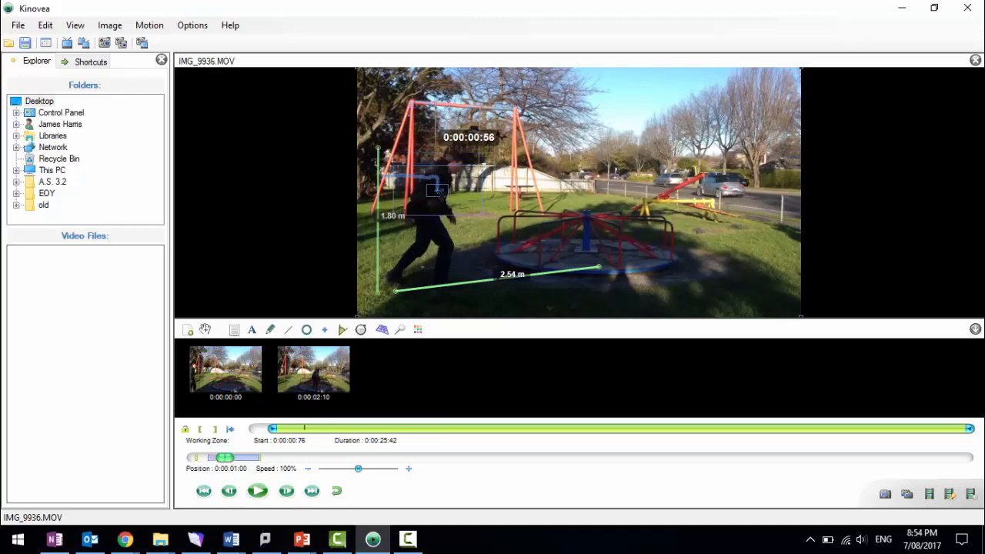
drag(445, 187, 443, 185)
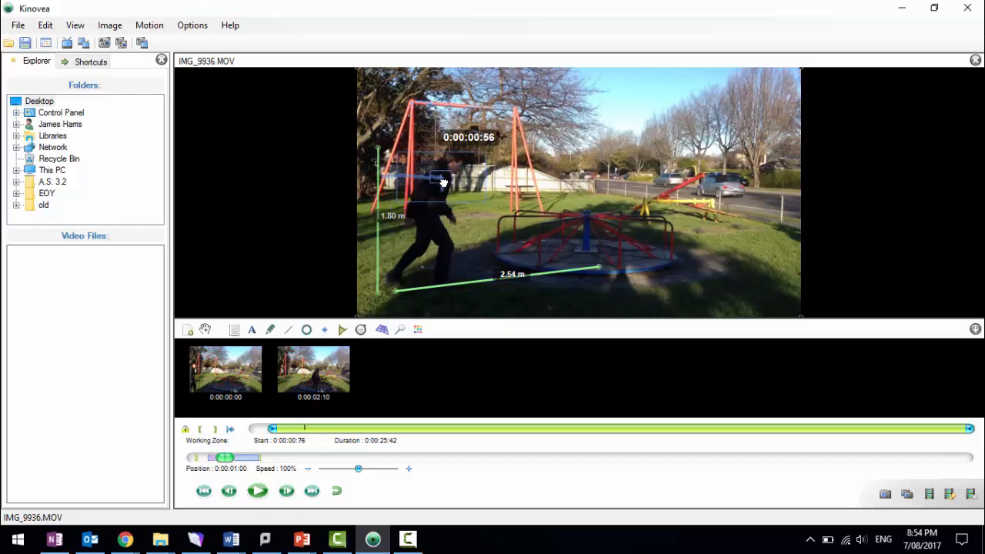
- Raise the tracking marker to the man's upper body at position 0:00:01:03 and advance the tracking to 0:00:01:10
click(286, 491)
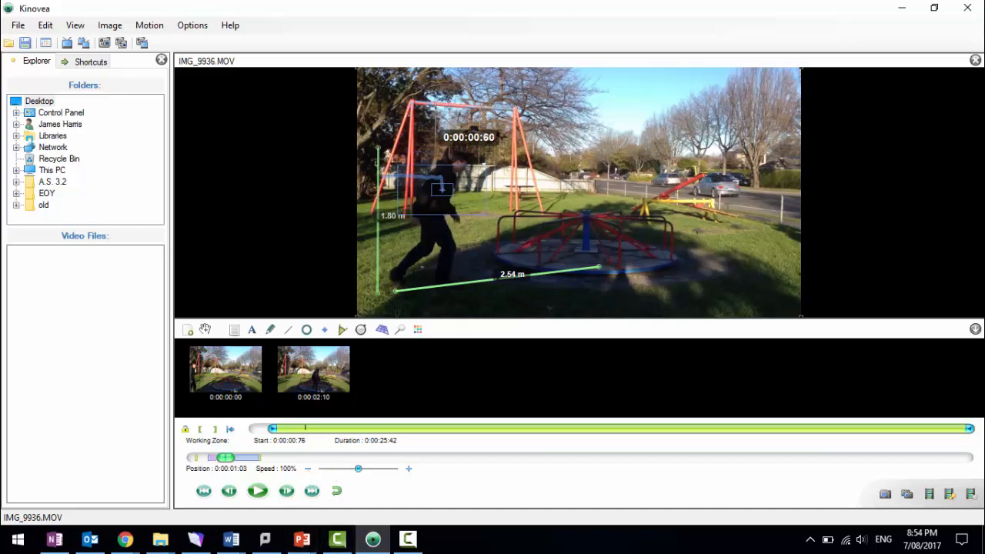
drag(442, 197, 442, 187)
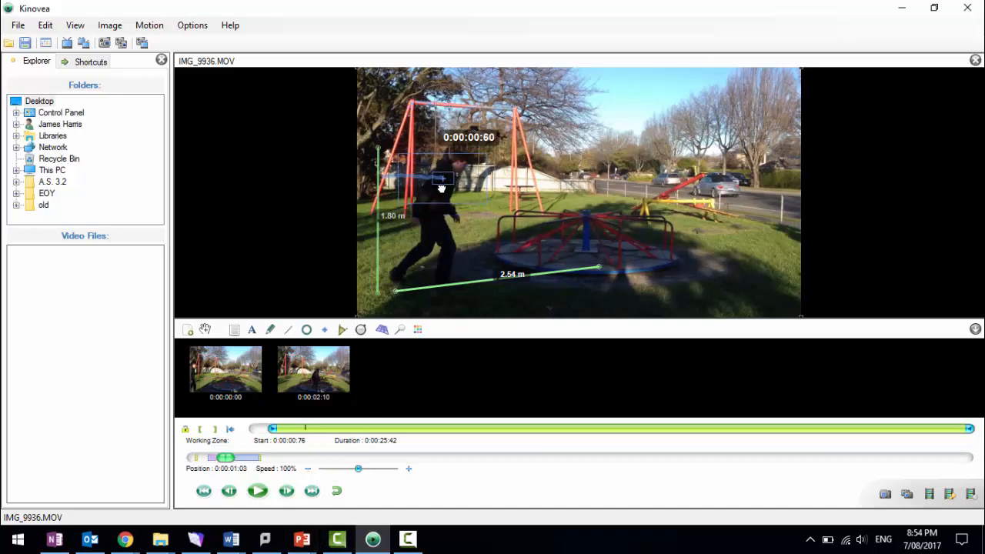
click(285, 491)
click(285, 491)
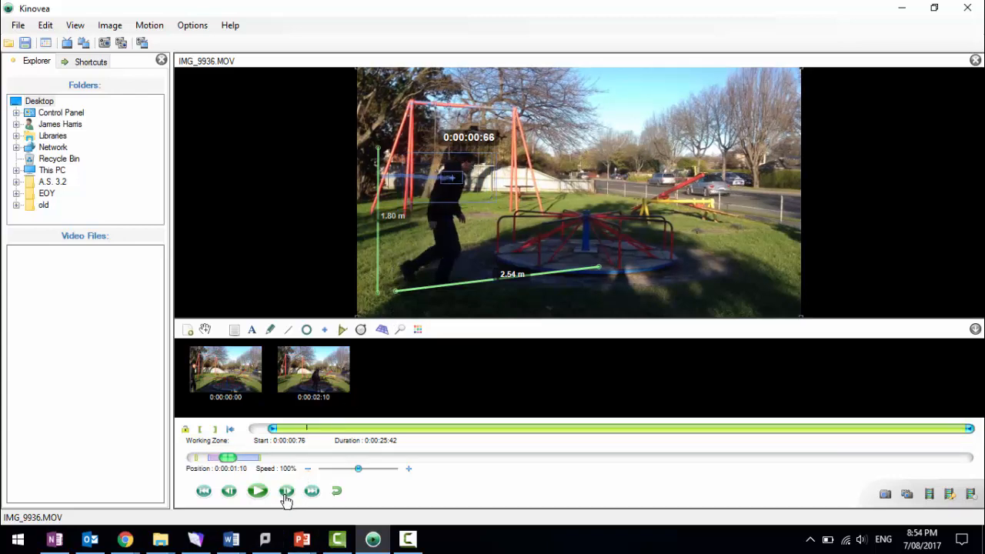
- Advance the tracking to position 0:00:01:16 and raise the marker to the man's upper body
click(286, 490)
click(286, 491)
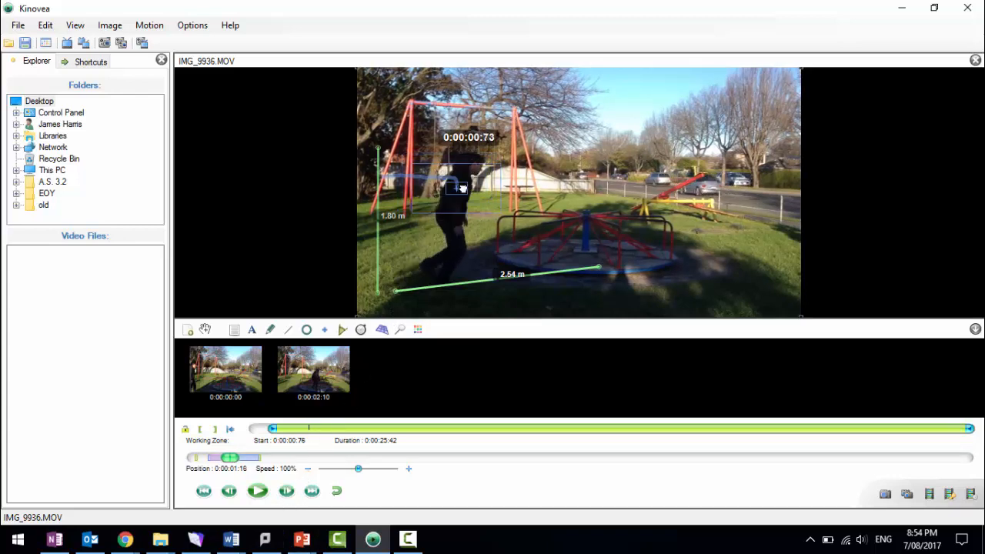
drag(462, 188, 469, 179)
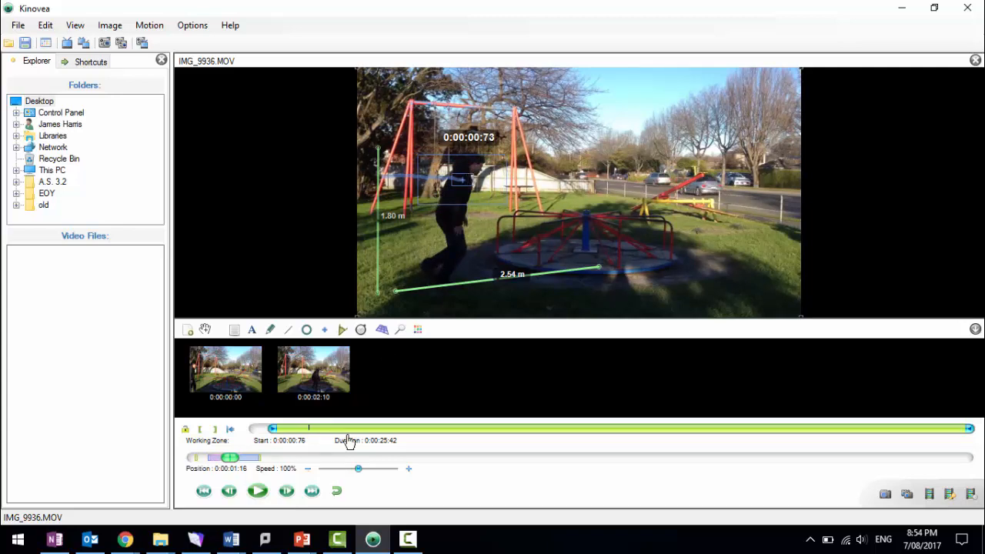
- Advance the path tracking frame by frame to position 0:00:01:40
click(286, 492)
click(286, 492)
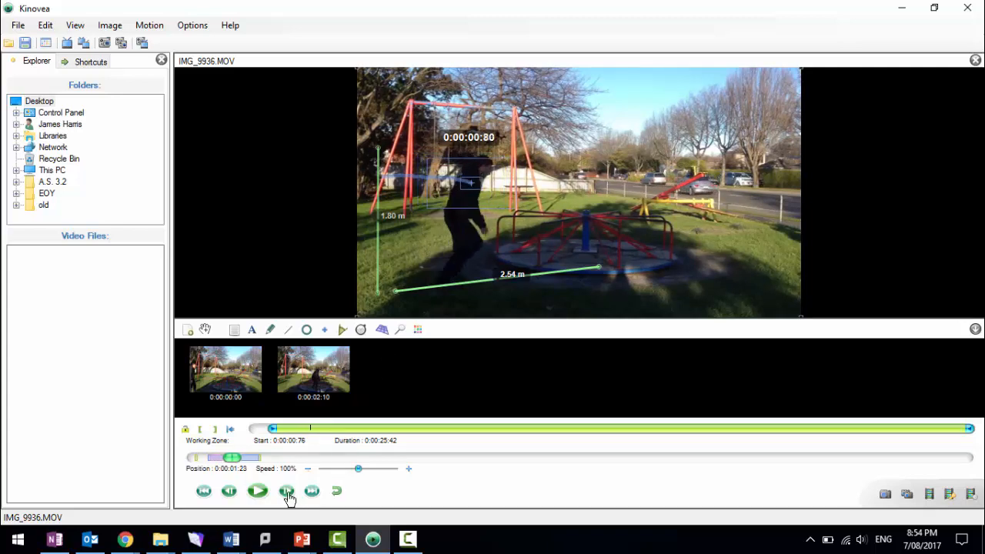
click(286, 492)
click(286, 493)
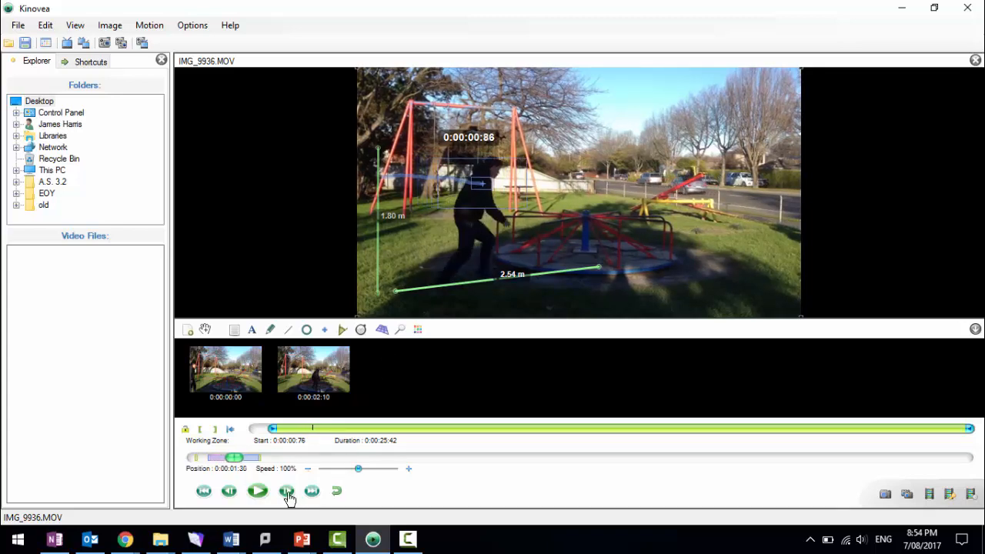
click(286, 492)
click(286, 492)
click(286, 493)
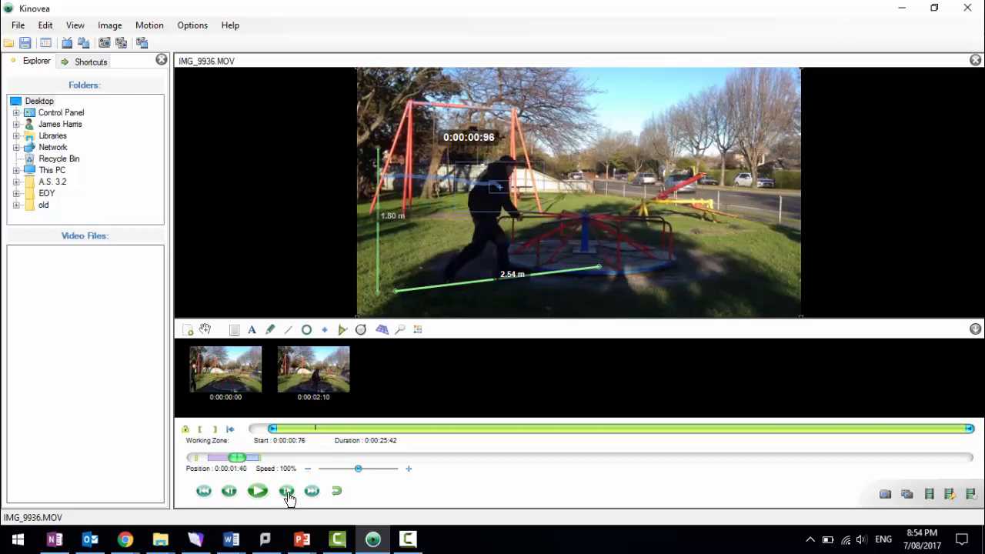
- Raise the tracking marker slightly at position 0:00:01:40 and advance frame by frame to 0:00:01:60
drag(503, 190, 502, 185)
click(287, 492)
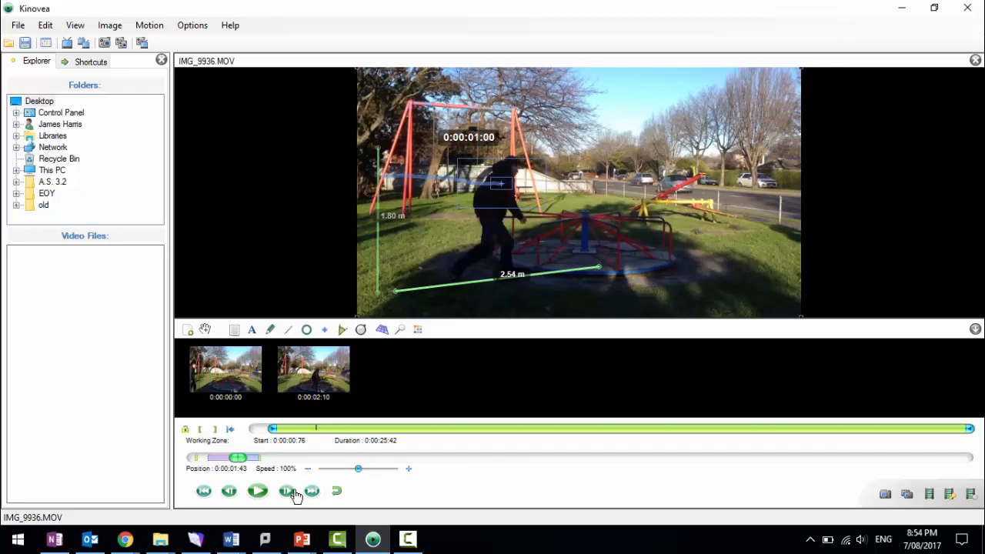
click(287, 492)
click(289, 492)
click(289, 492)
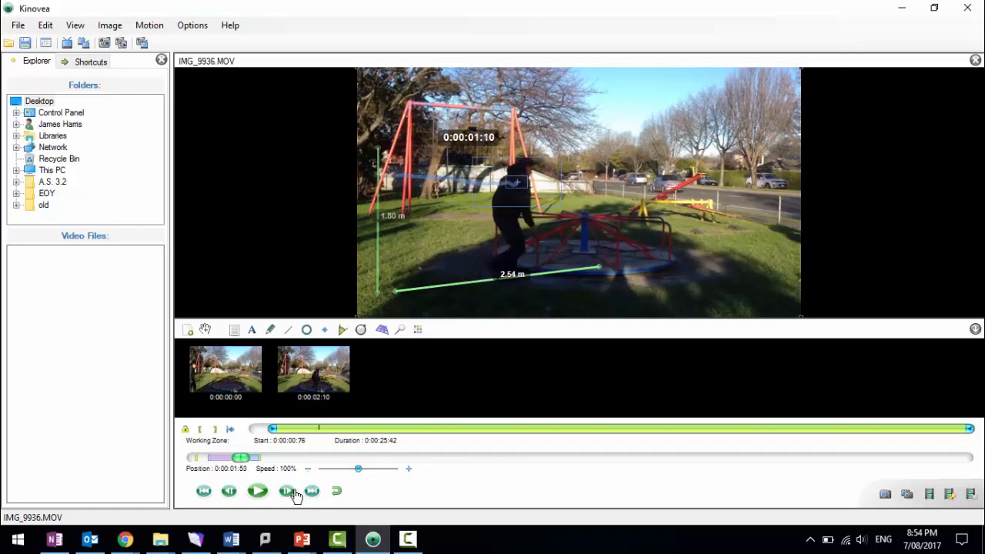
click(287, 492)
click(287, 492)
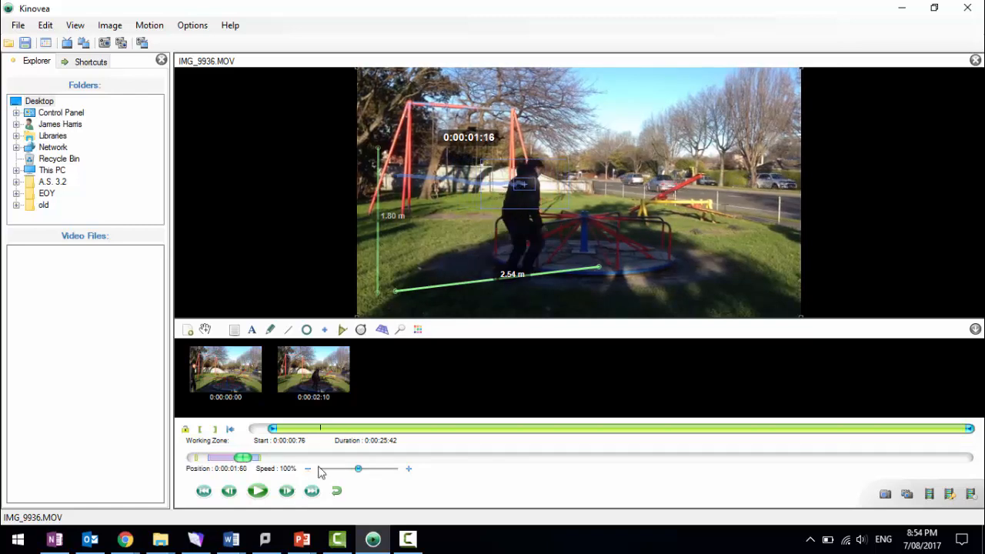
- Shift the tracking marker slightly forward on the man's upper body at position 0:00:01:60 and advance to 0:00:01:70
drag(538, 188, 544, 187)
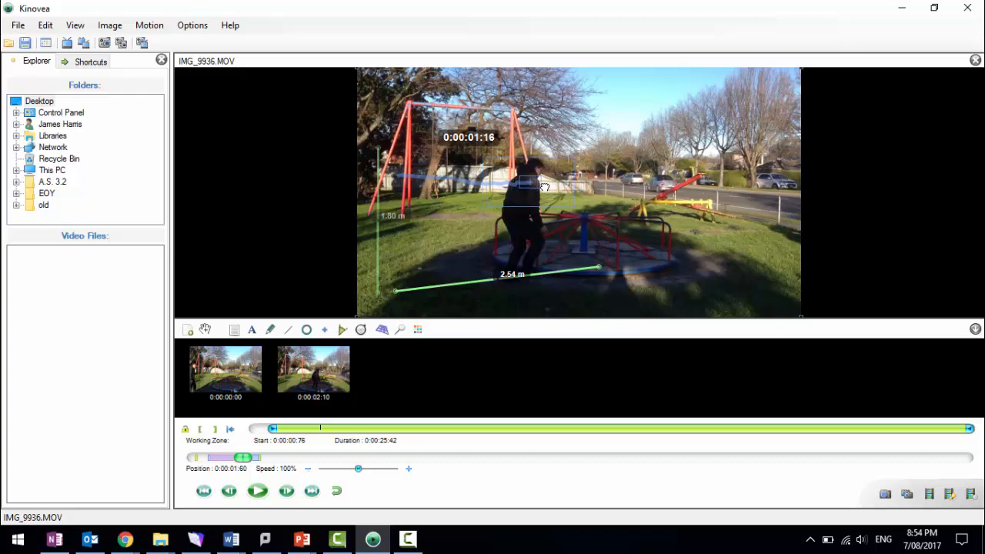
click(287, 492)
click(287, 492)
click(287, 493)
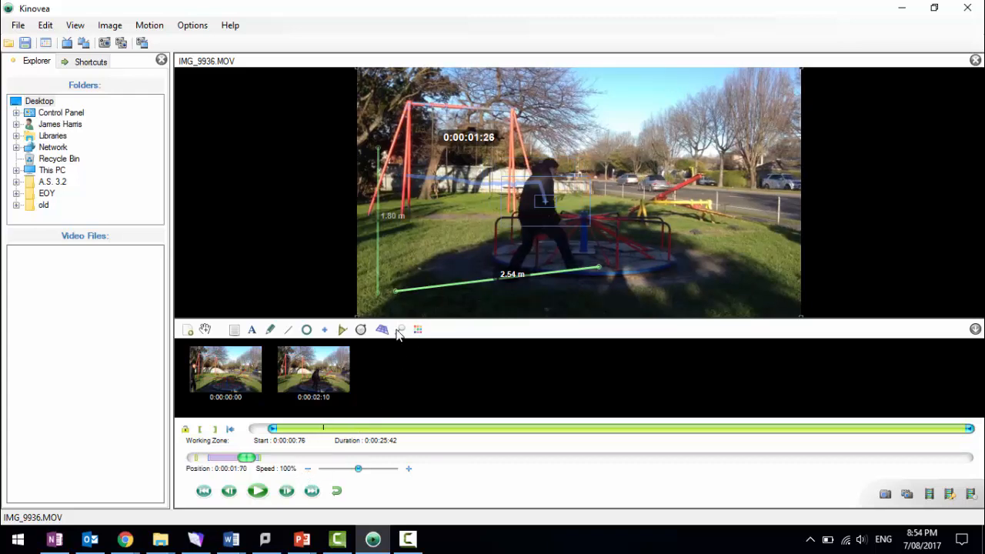
- Raise the tracking marker to the man's upper body at position 0:00:01:70 and advance the tracking a few frames past 0:00:01:80
drag(554, 200, 554, 185)
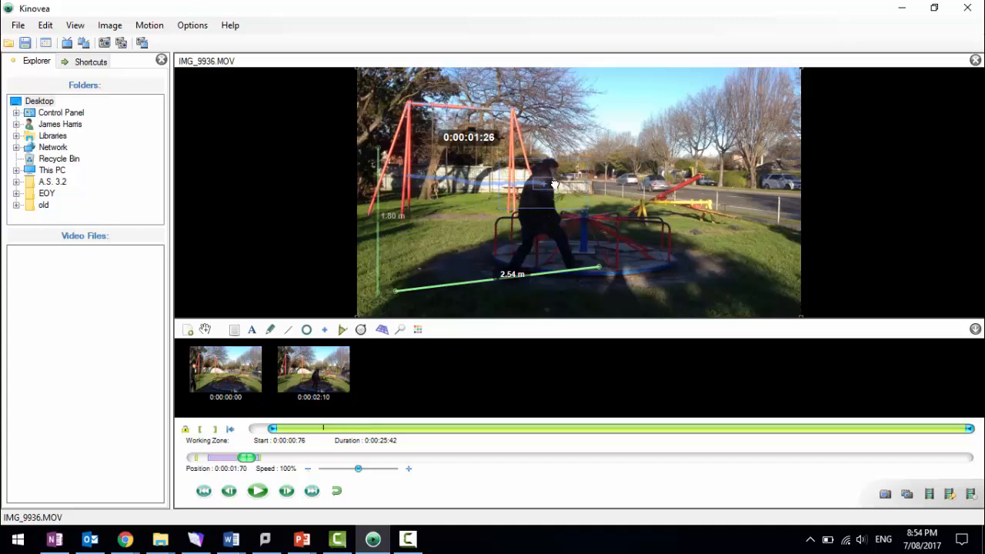
click(287, 493)
click(287, 494)
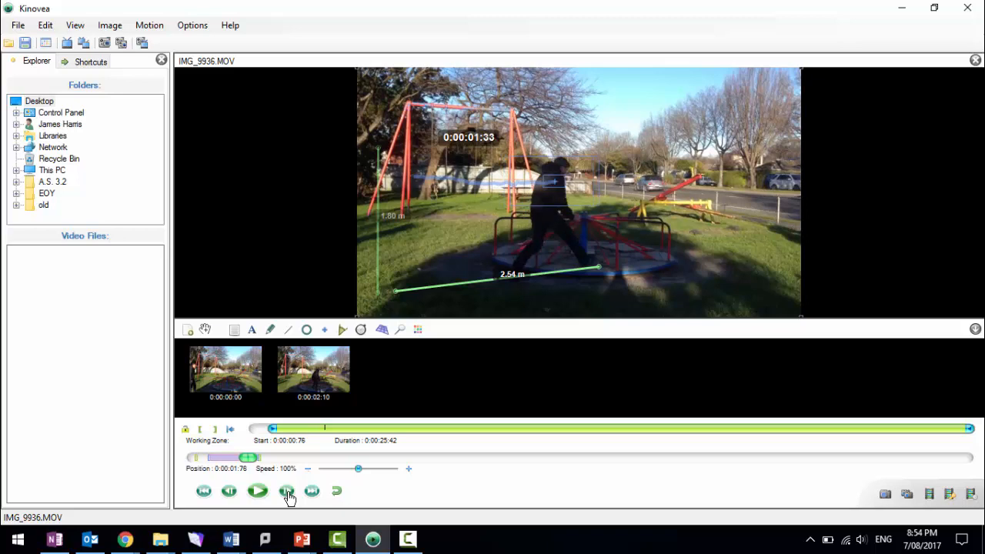
click(286, 492)
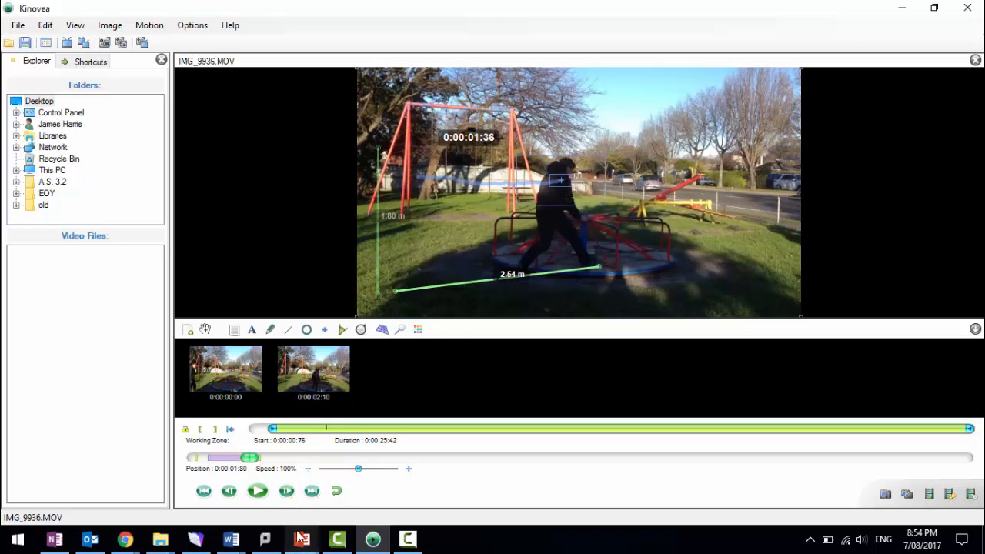
click(286, 492)
click(286, 492)
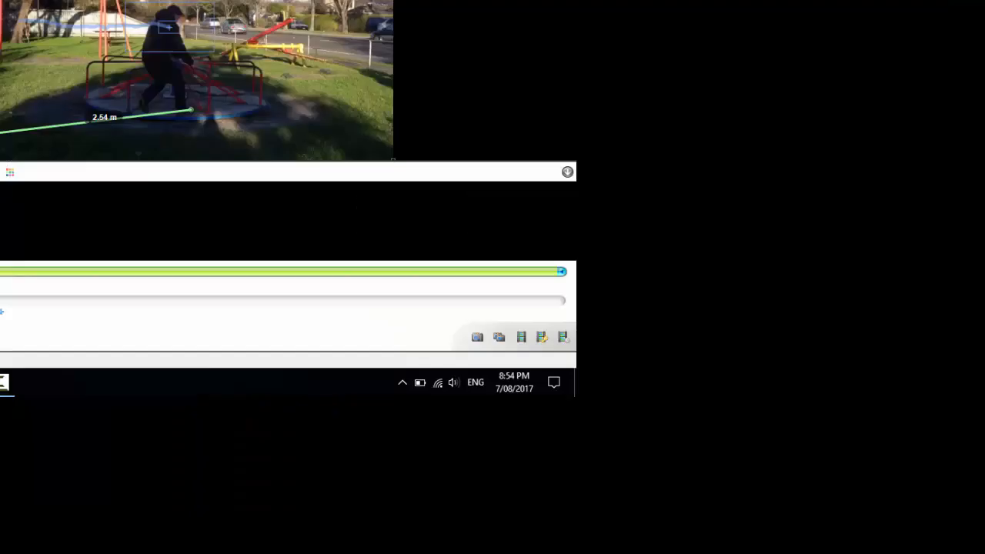
- Advance the tracking frame by frame until the marker drops down the man's body, and raise it back to his upper body
key(Right)
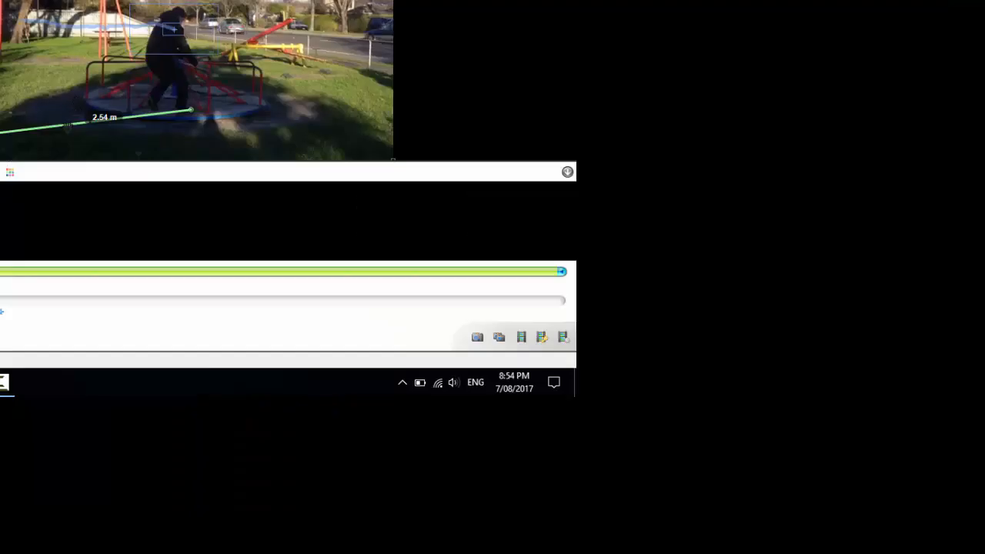
key(Right)
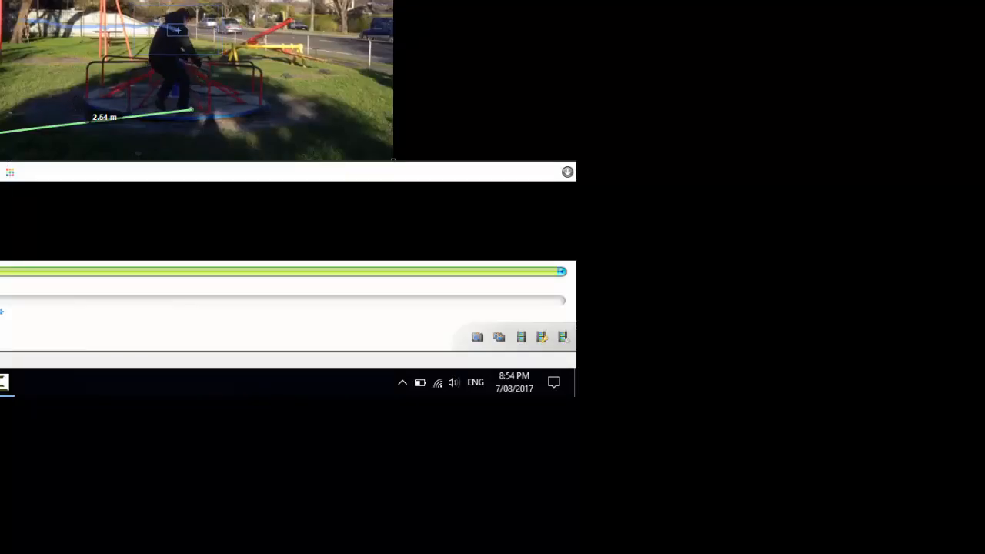
key(Right)
key(Right)
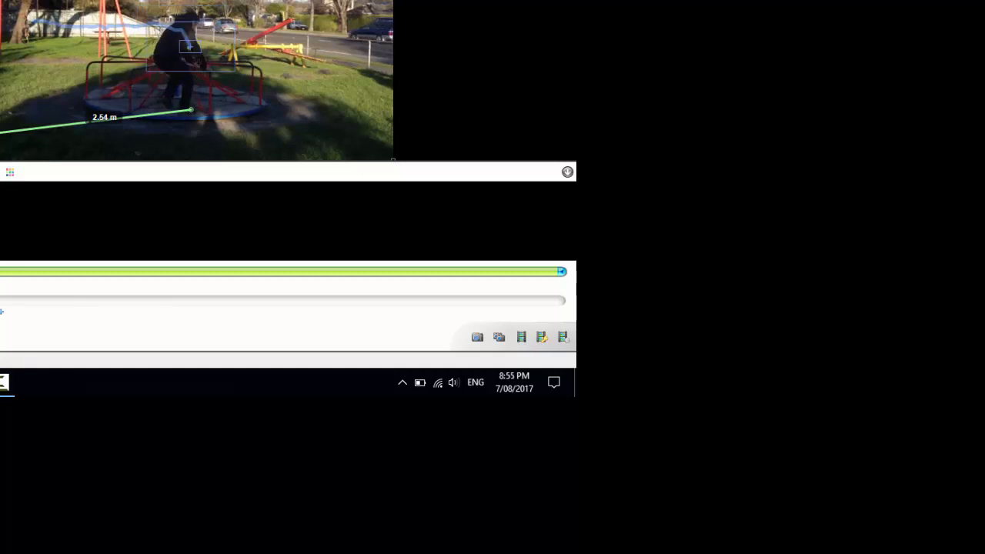
drag(190, 51, 188, 38)
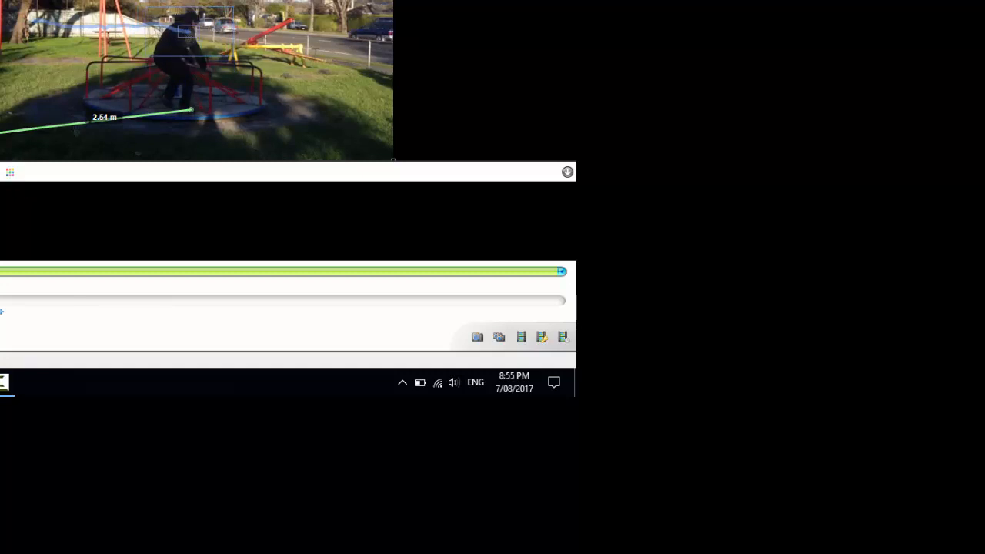
- Advance the tracking through the last frames of the run and end the path editing
key(Right)
key(Right)
key(Right)
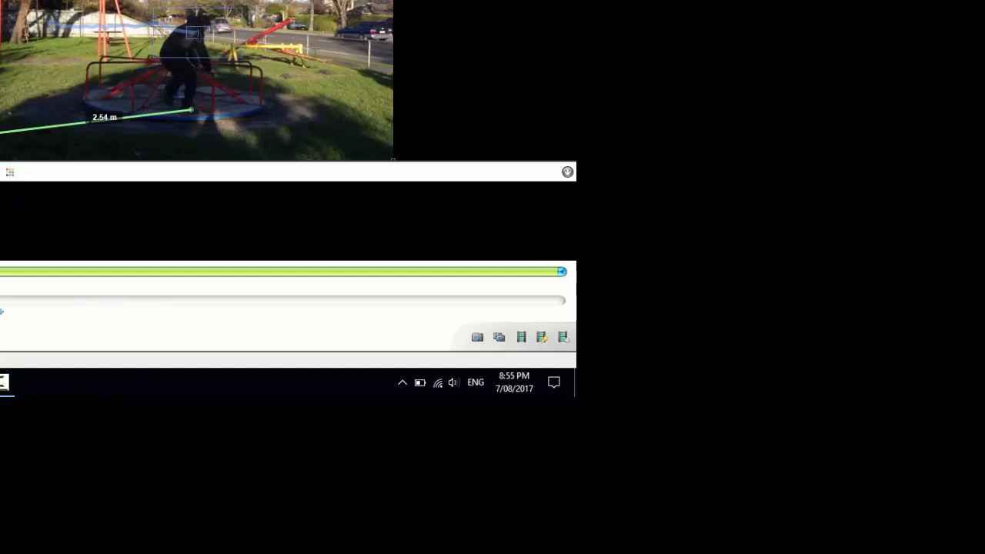
right_click(199, 33)
click(266, 66)
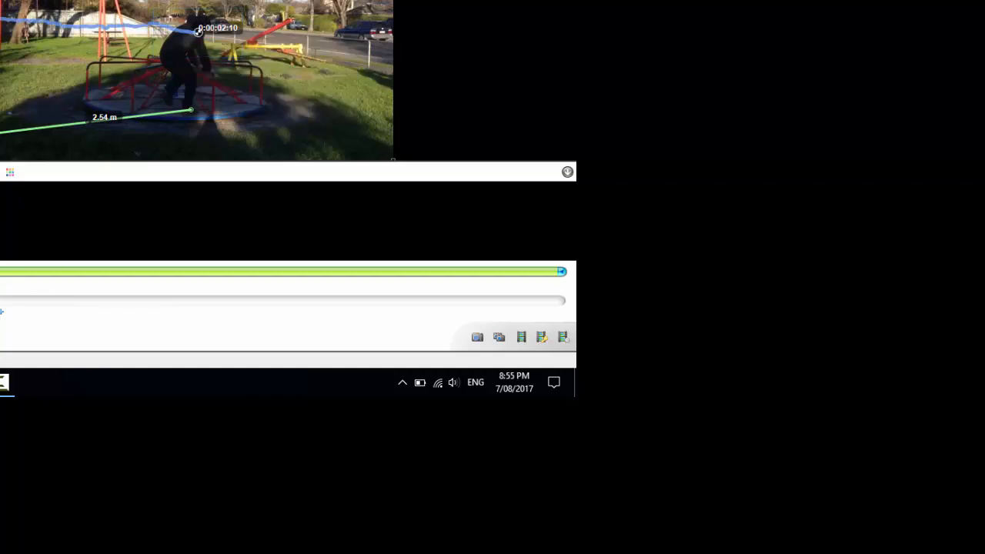
- Move the video on beyond the tracked path and export the analysis data to the spreadsheet file IMG_9936.xml
key(Home)
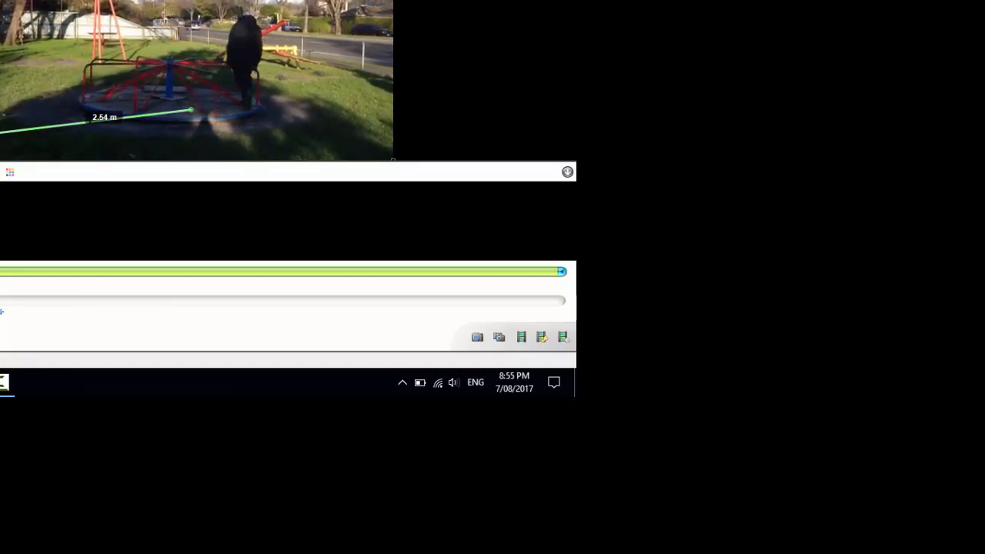
key(space)
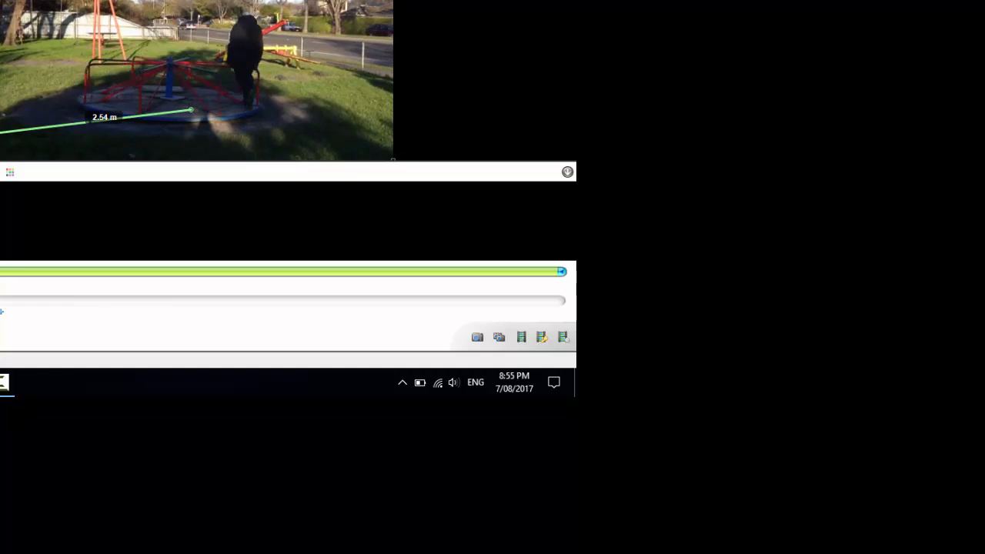
key(ctrl+s)
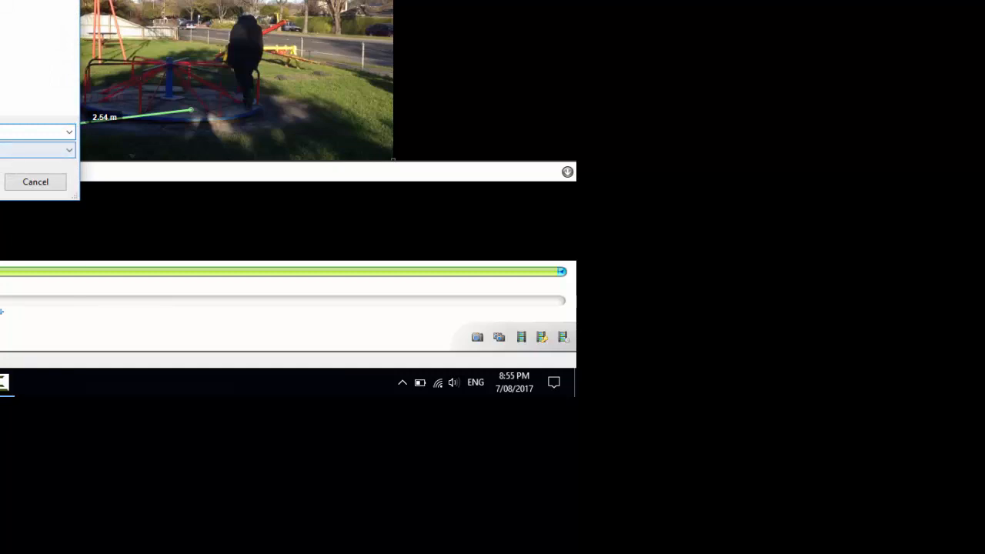
key(Return)
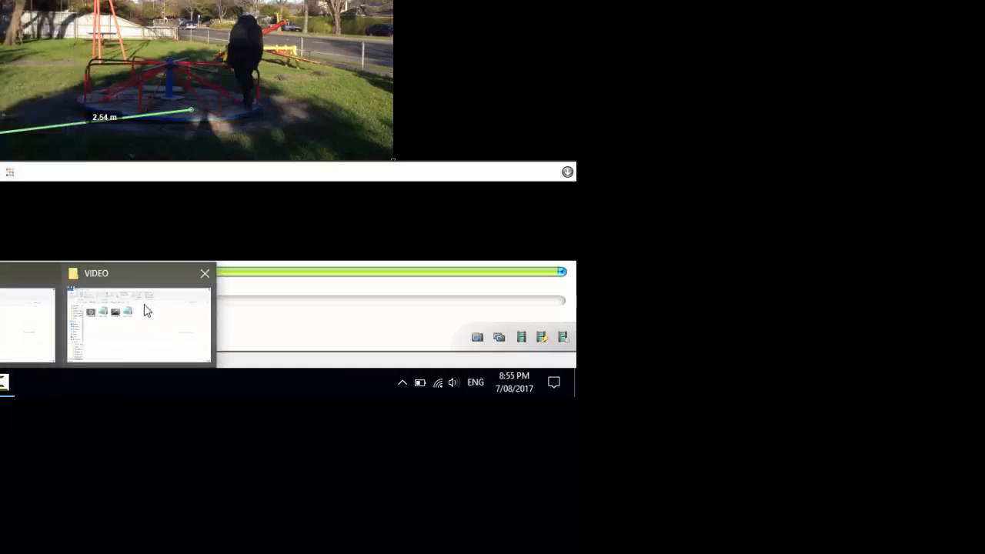
- Open the exported IMG_9936.xml from the VIDEO folder in Excel 2016
click(145, 307)
click(19, 27)
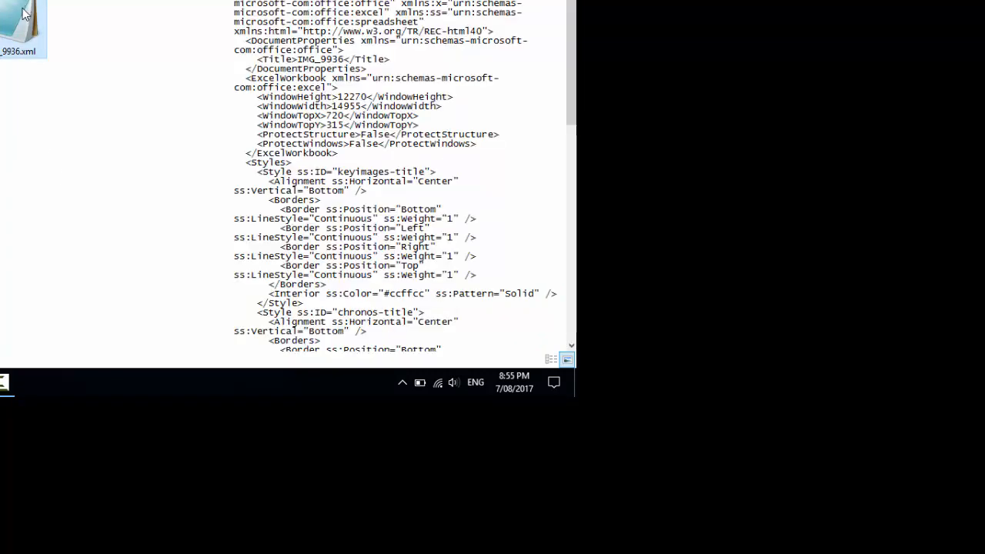
right_click(25, 10)
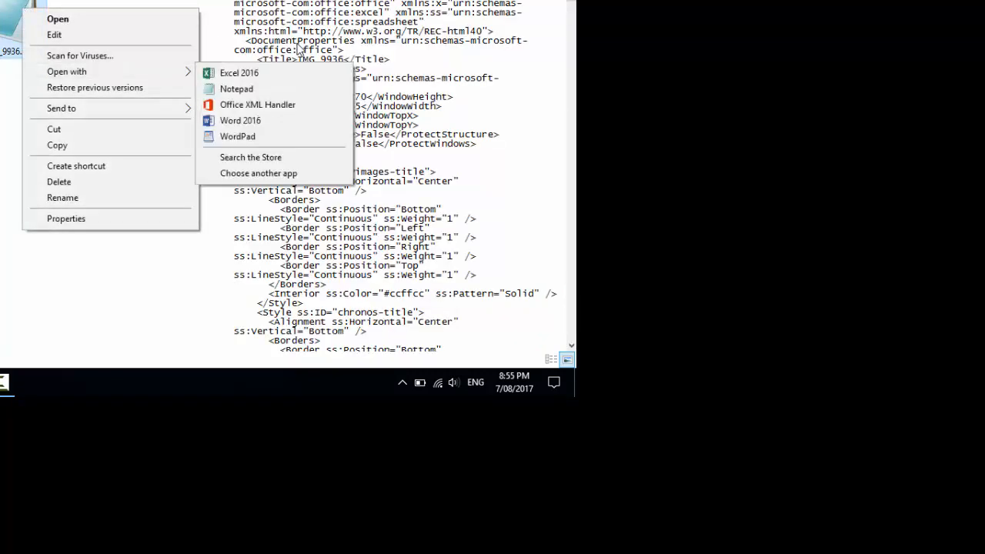
mouse_move(176, 73)
click(230, 71)
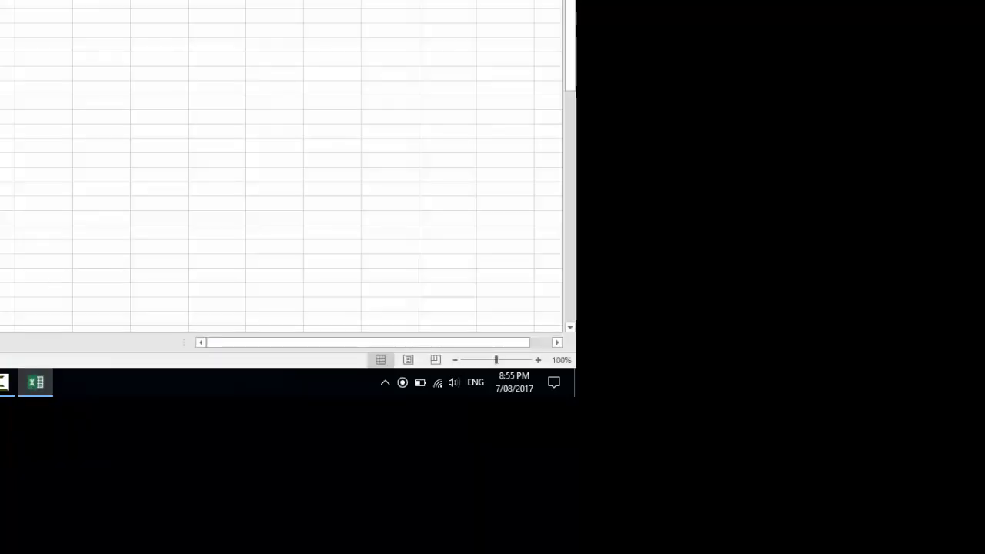
- Switch to the other File Explorer folder and open the Kinovia angular analysis.xlsx workbook
click(0, 383)
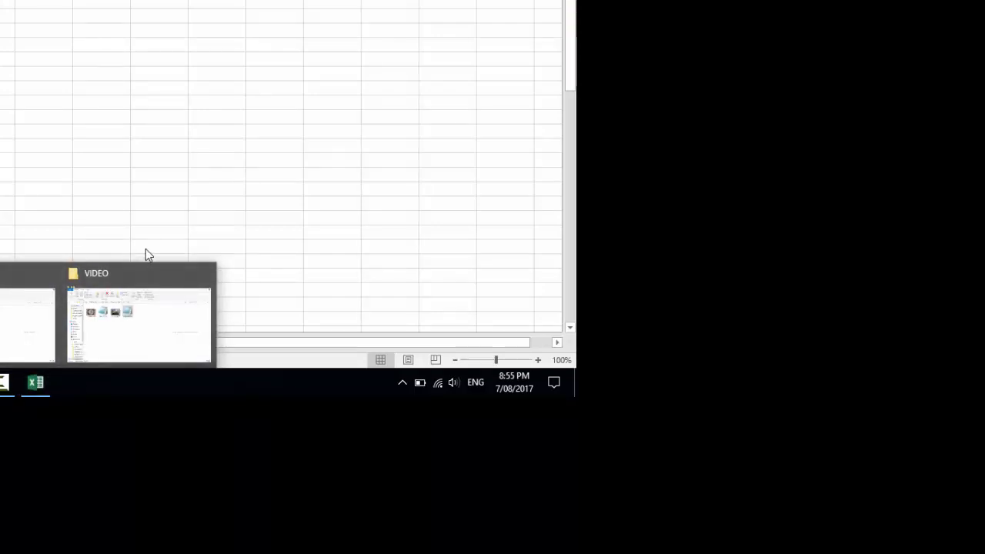
click(6, 327)
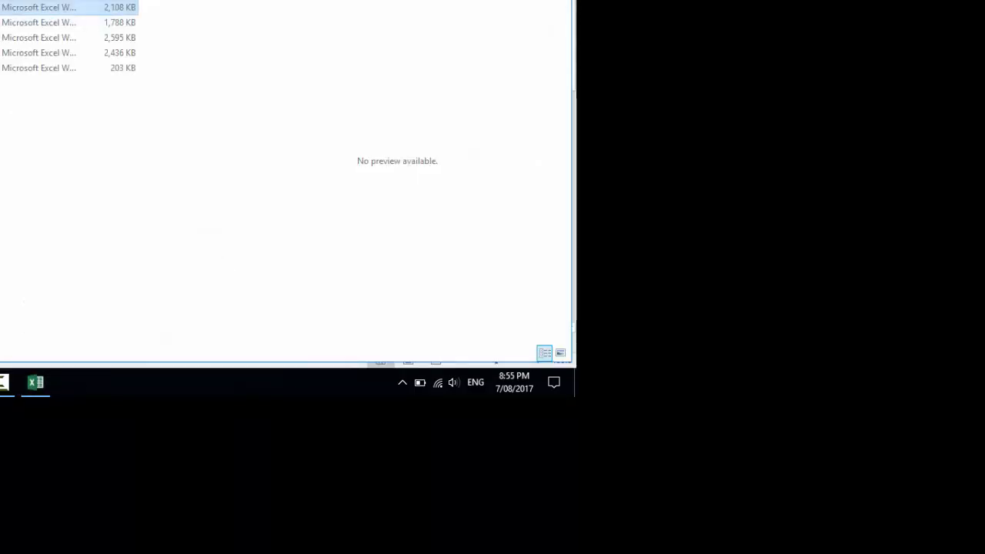
key(Return)
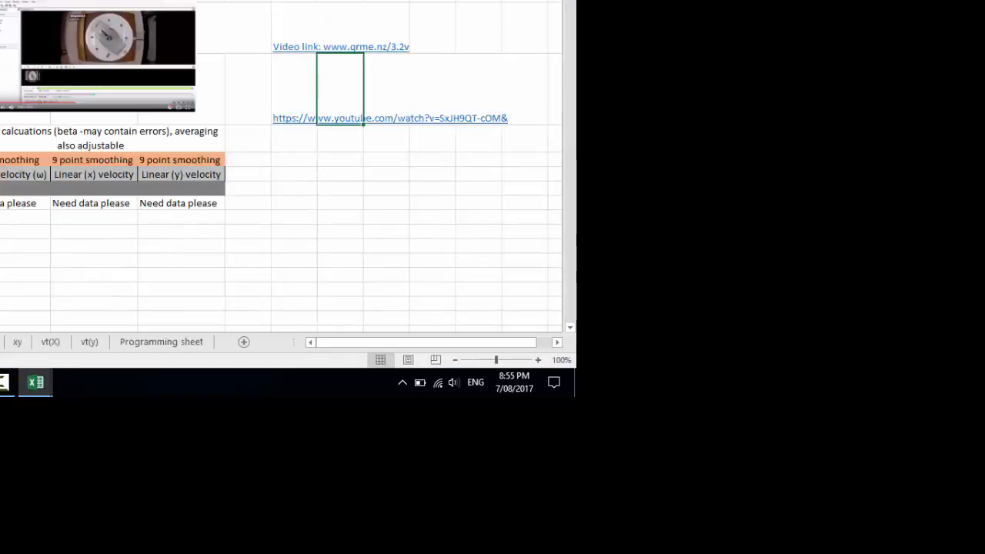
- Return to the exported tracking workbook and select all rows of the path's coordinate and time data
key(alt+Tab)
scroll(281, 165, down, 3)
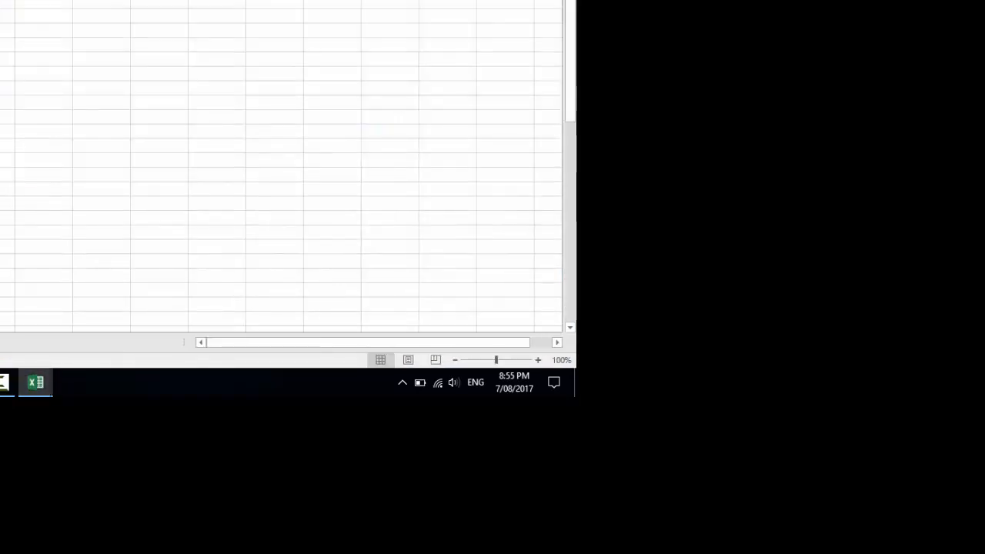
drag(0, 219, 0, 327)
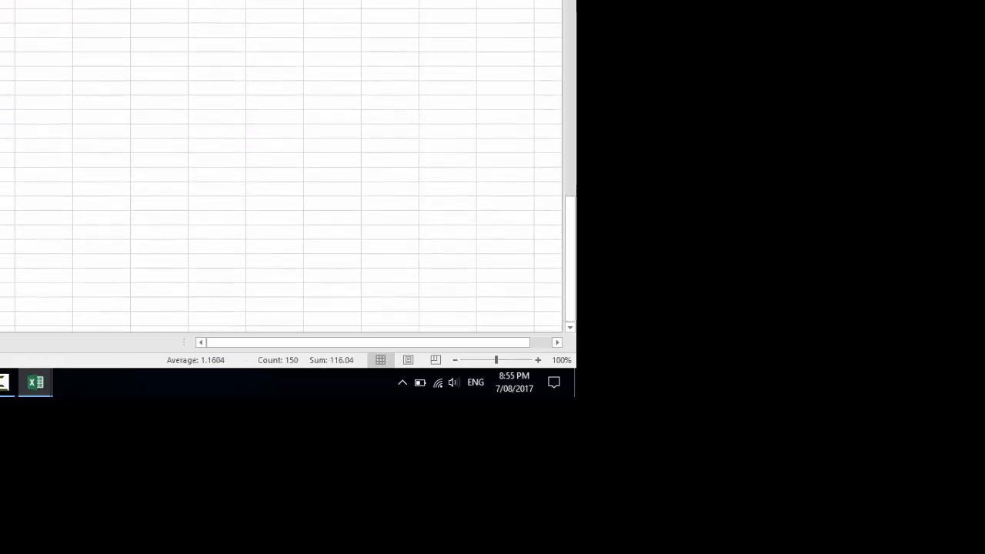
scroll(281, 166, up, 5)
- Switch to the Kinovia angular analysis workbook and paste the copied tracking data at the start of the Paste data here table
mouse_move(35, 382)
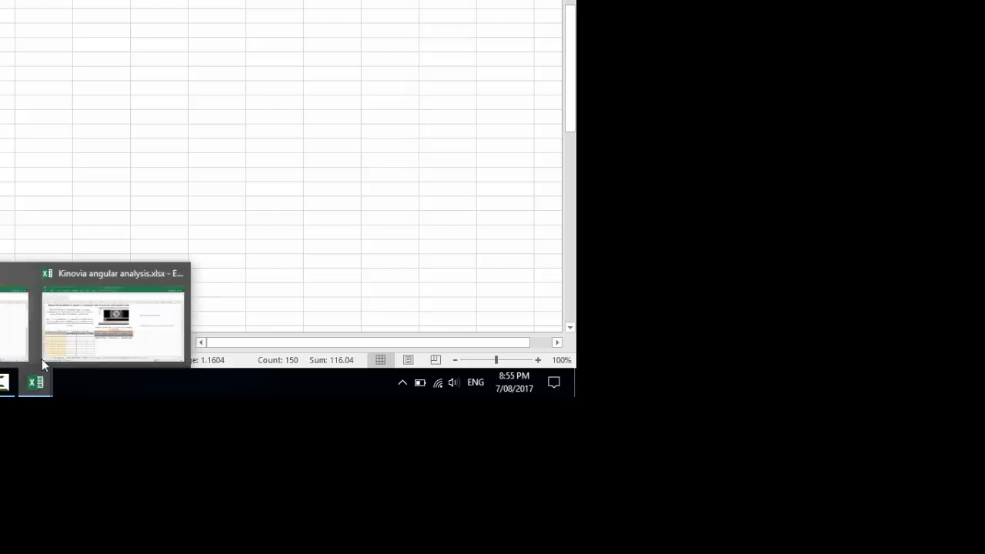
click(87, 296)
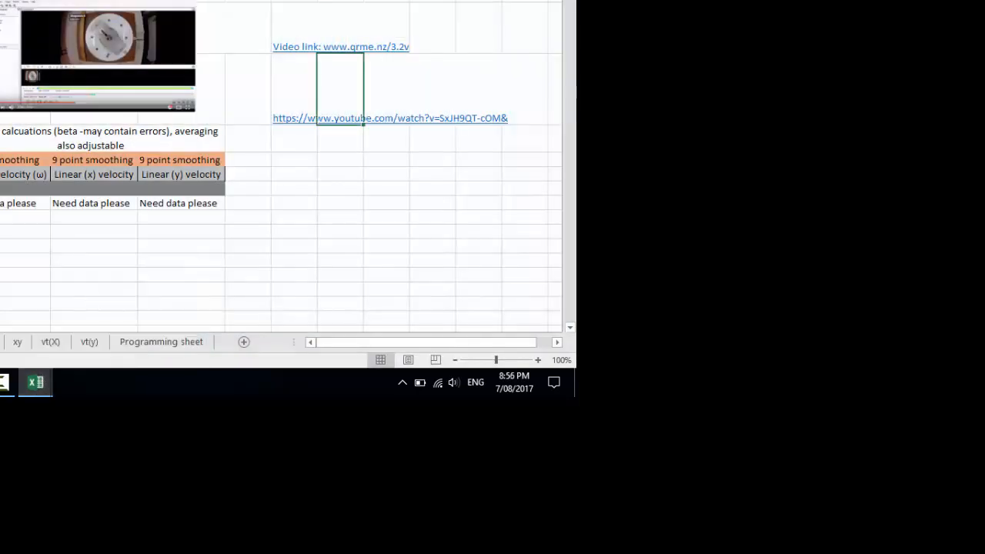
click(0, 203)
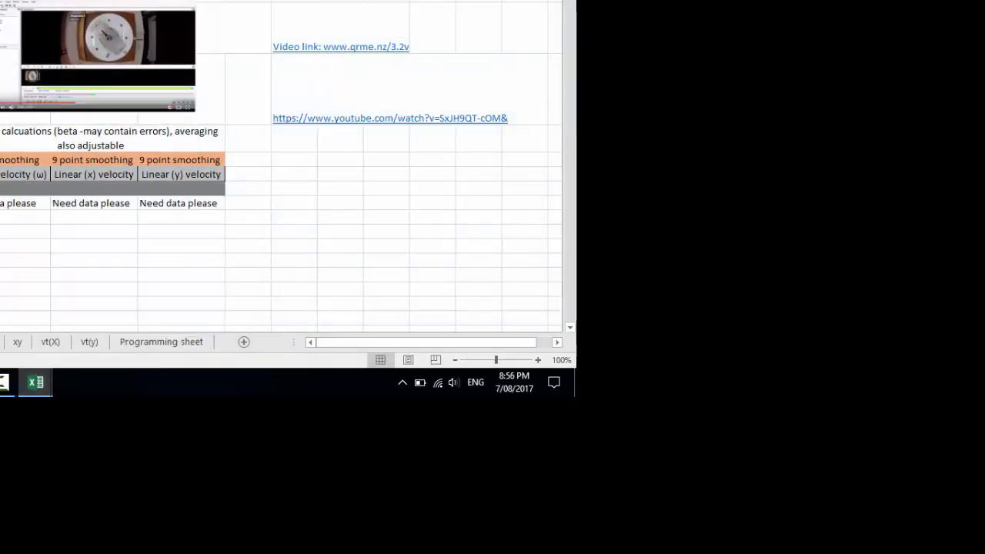
key(ctrl+v)
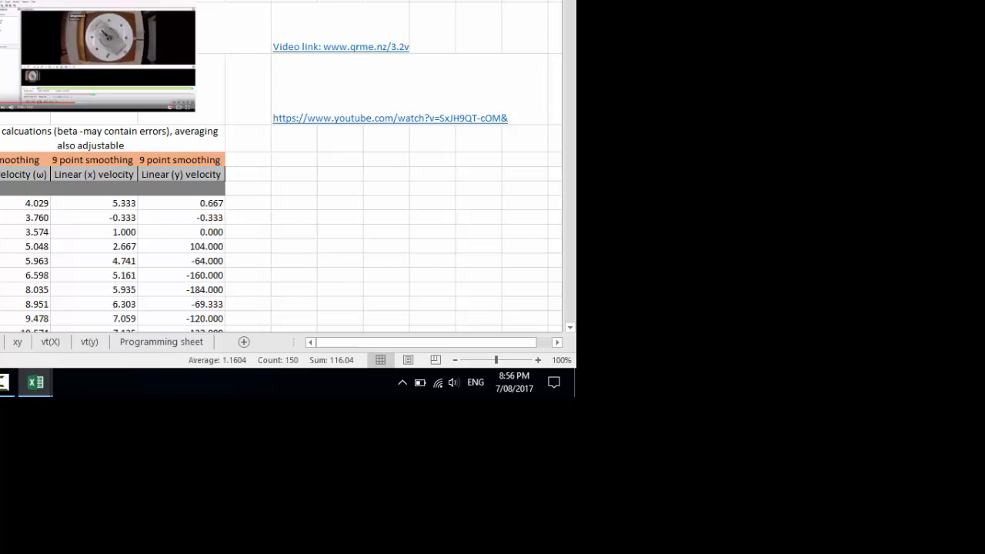
- Review the pasted data with its calculated velocities, and examine the angular displacement and angular velocity graphs
drag(0, 203, 0, 290)
scroll(281, 165, down, 7)
scroll(281, 166, up, 8)
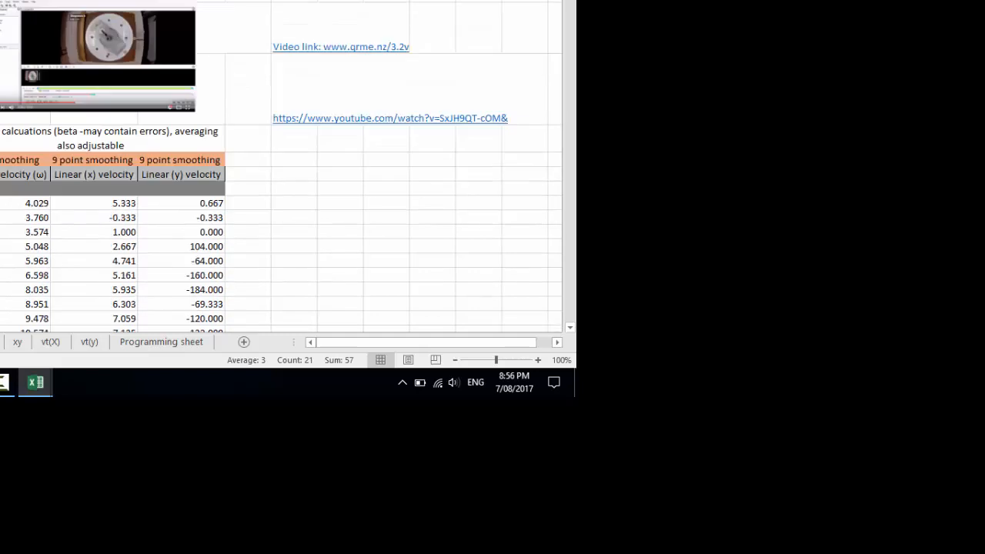
click(0, 203)
click(0, 341)
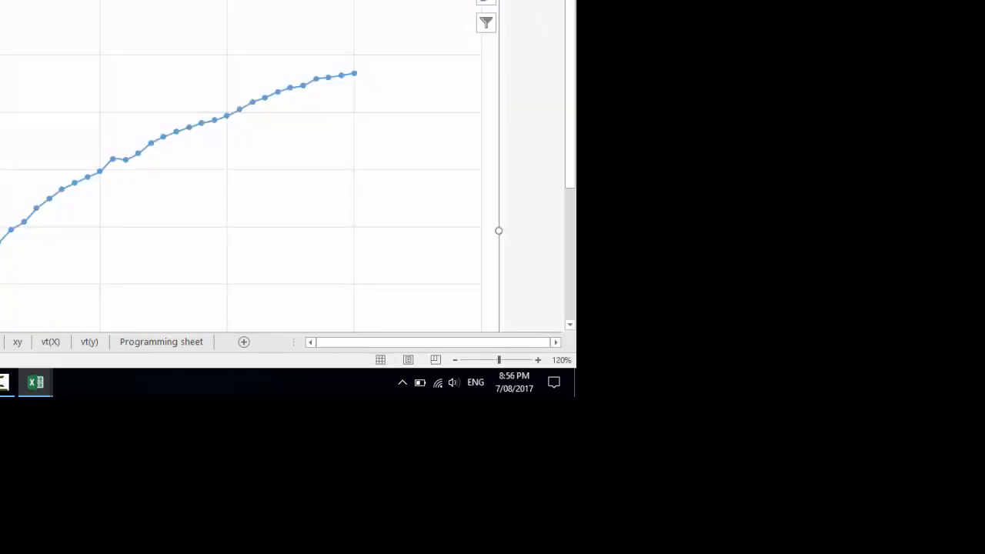
scroll(281, 165, down, 4)
key(ctrl+Page_Down)
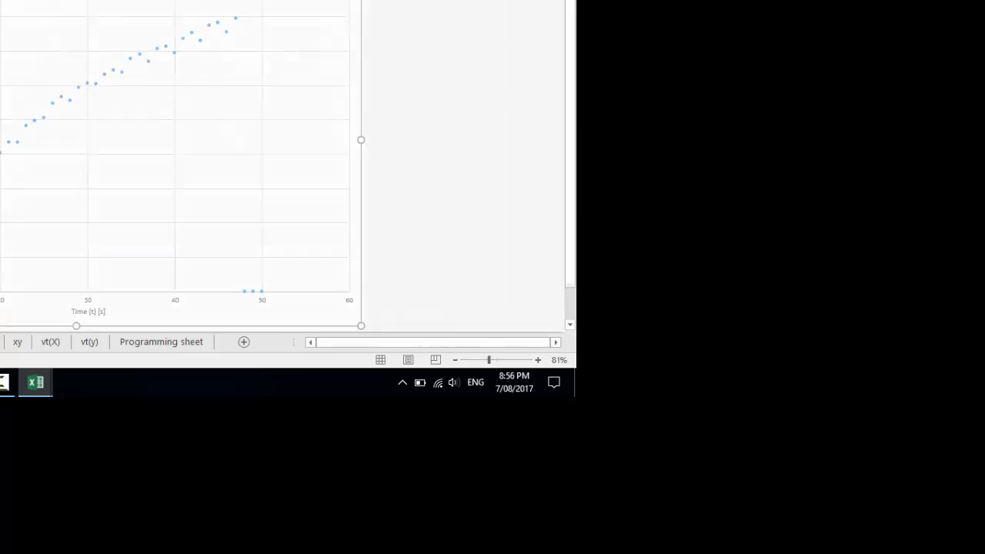
- Add a linear trendline to the dt(x) distance-time graph, showing its equation and R-squared value without a set intercept
key(ctrl+Page_Down)
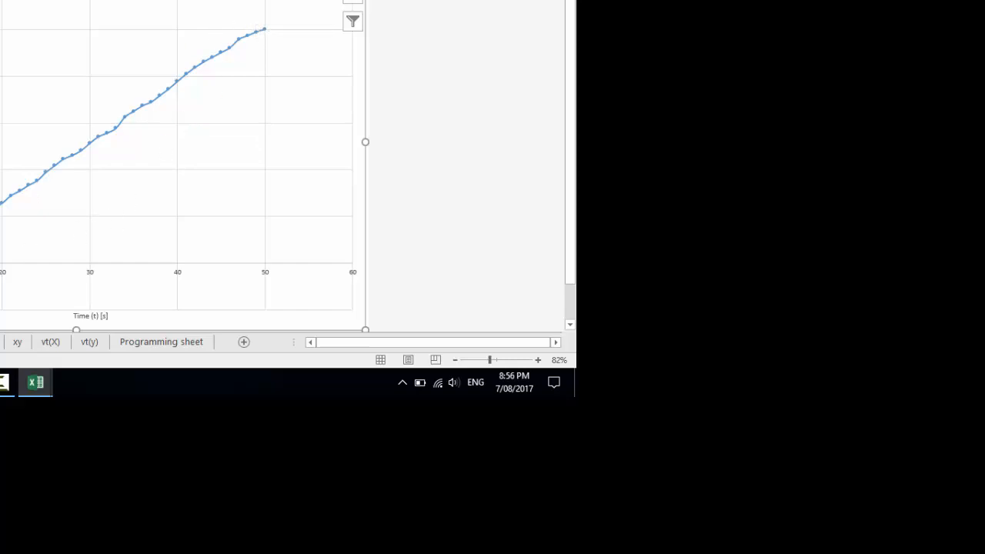
right_click(146, 103)
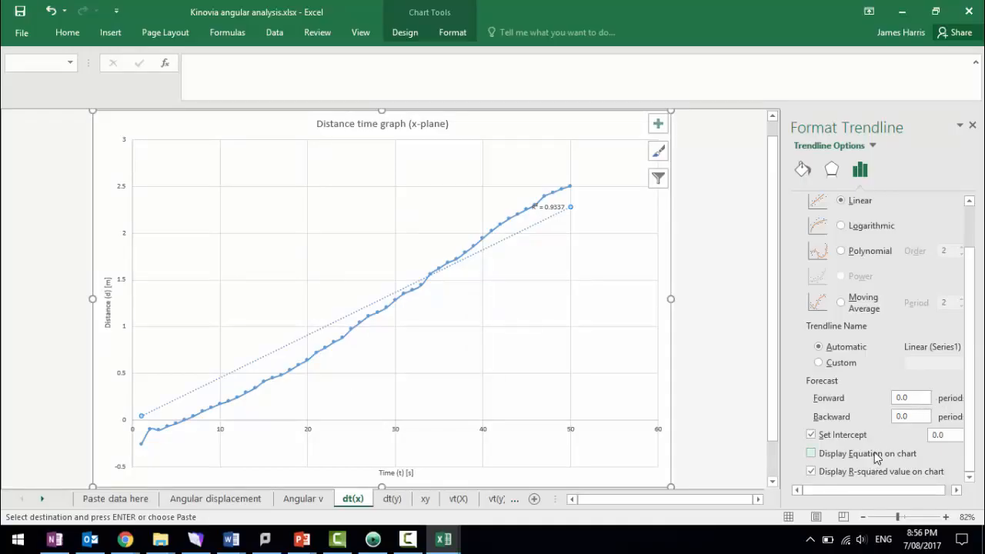
click(857, 453)
click(851, 434)
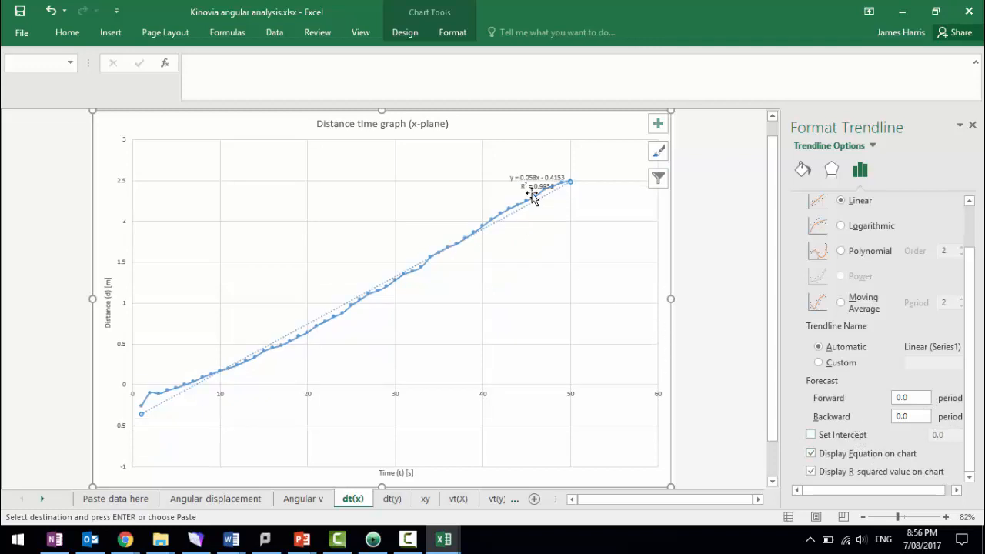
click(531, 185)
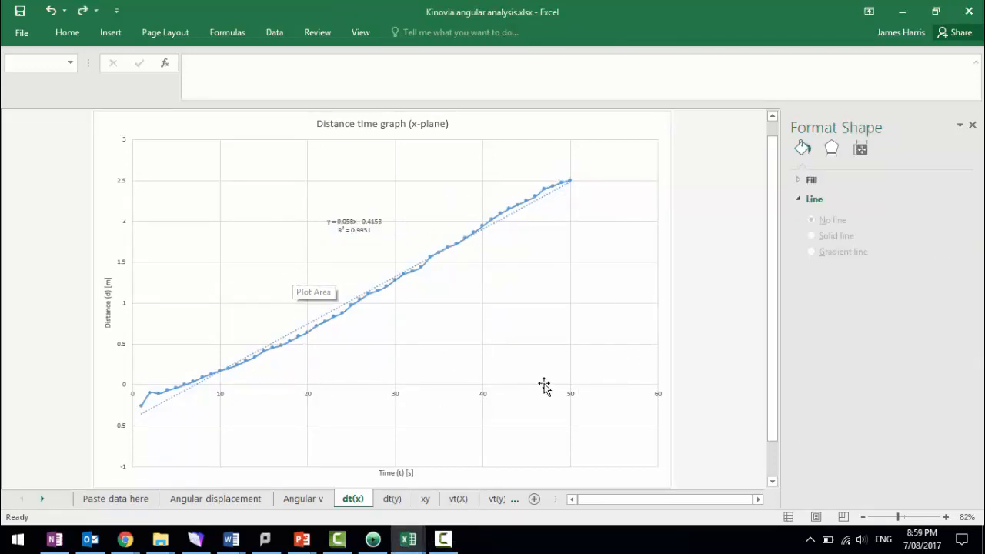
- Edit the dt(x) graph's data series to use X values F8:F57 and Y values A8:A57 from the Paste data here sheet
right_click(266, 268)
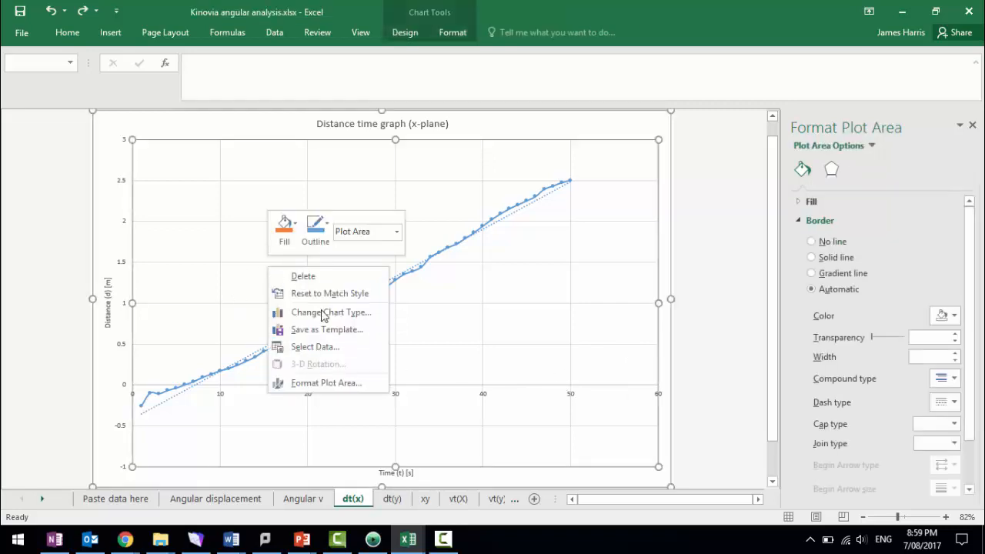
click(338, 350)
click(263, 287)
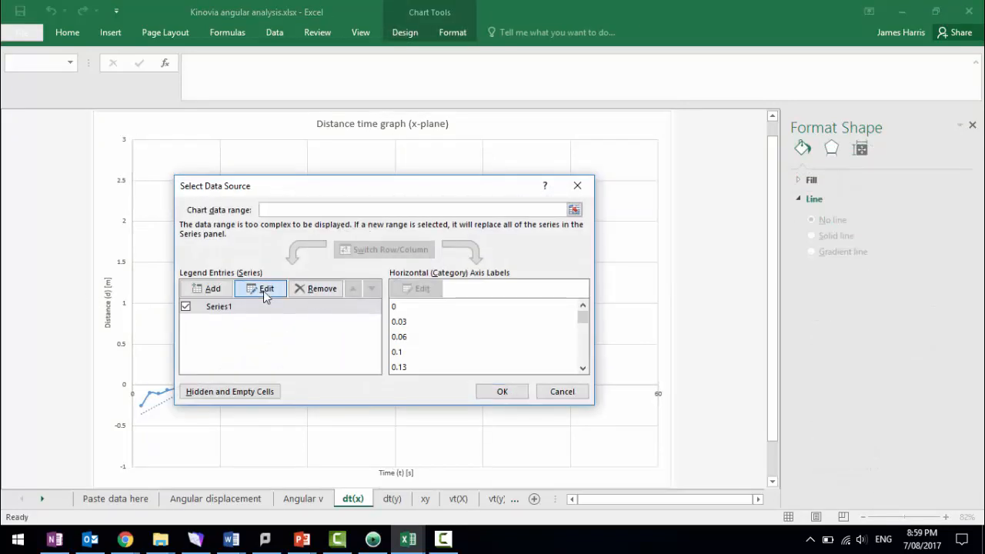
click(400, 293)
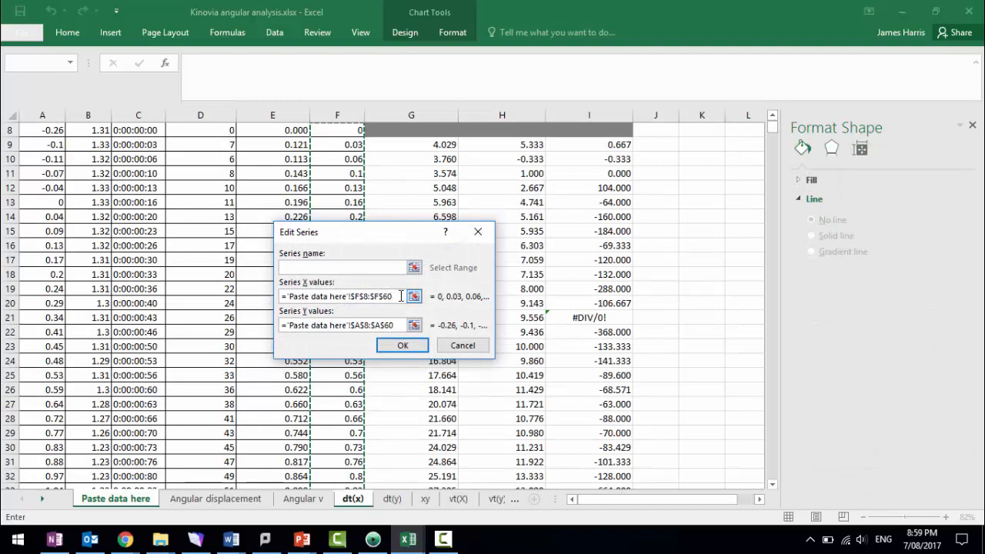
key(BackSpace)
key(BackSpace)
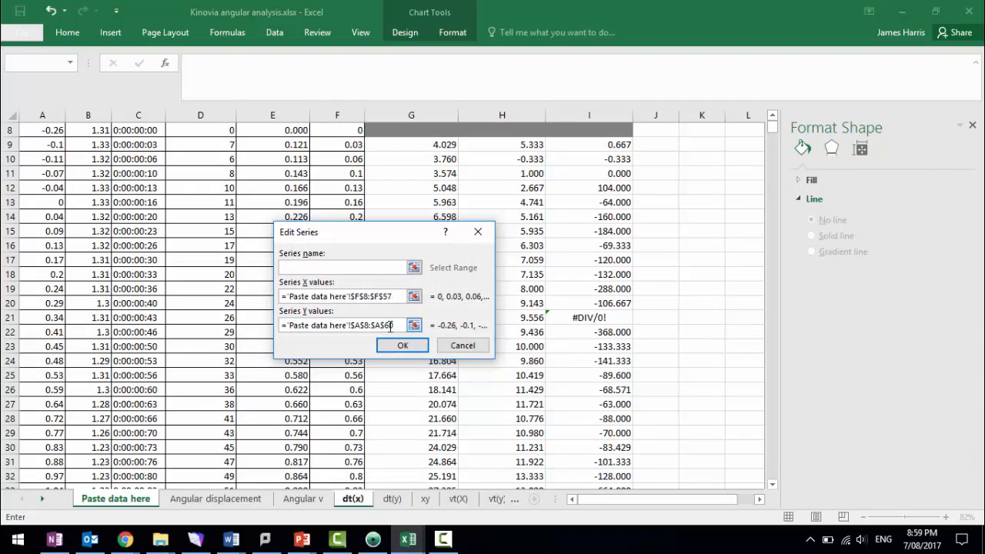
click(398, 324)
key(BackSpace)
text(57)
click(402, 346)
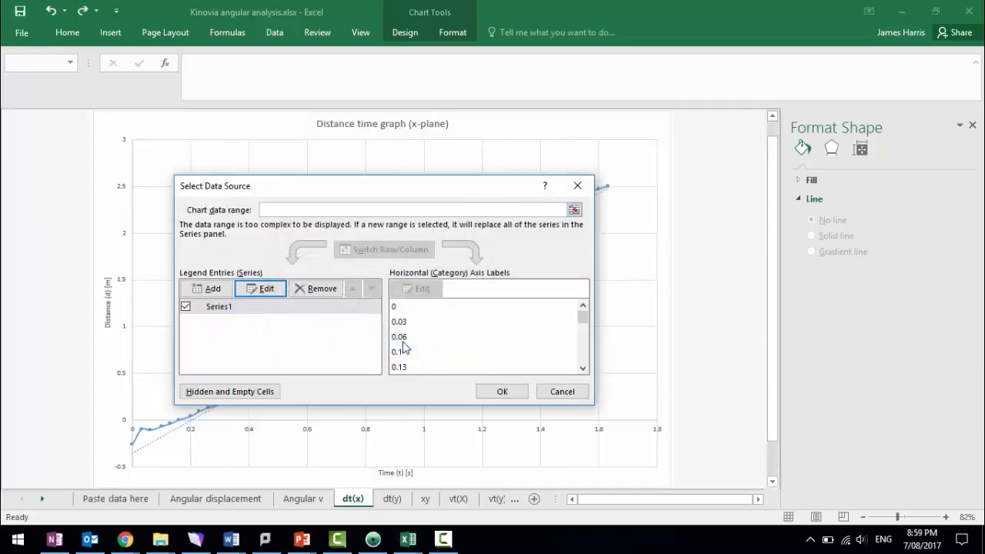
click(501, 390)
- Check the last filled time row on the Paste data here sheet, and examine the dt(x) graph's curve and trendline
click(93, 498)
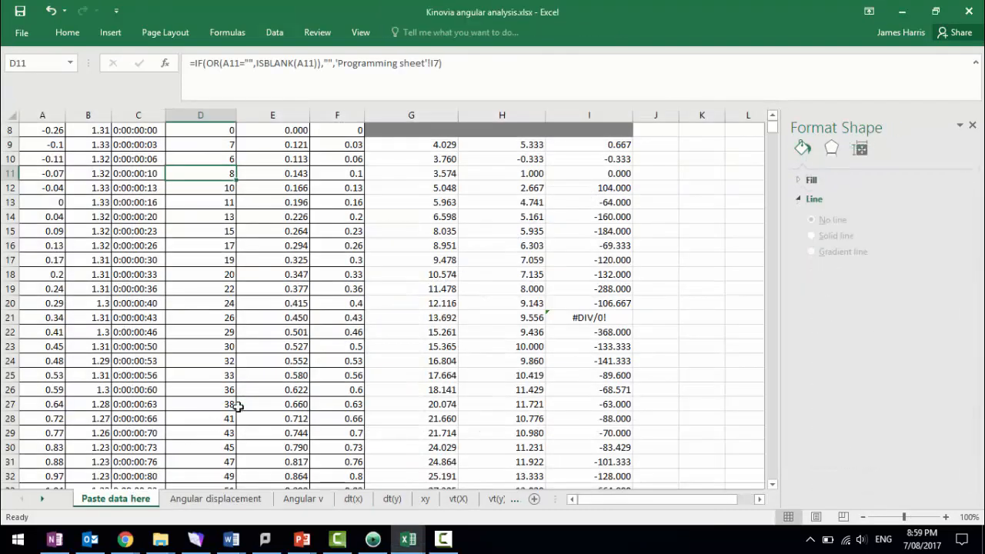
scroll(306, 369, down, 8)
scroll(306, 369, down, 6)
click(338, 230)
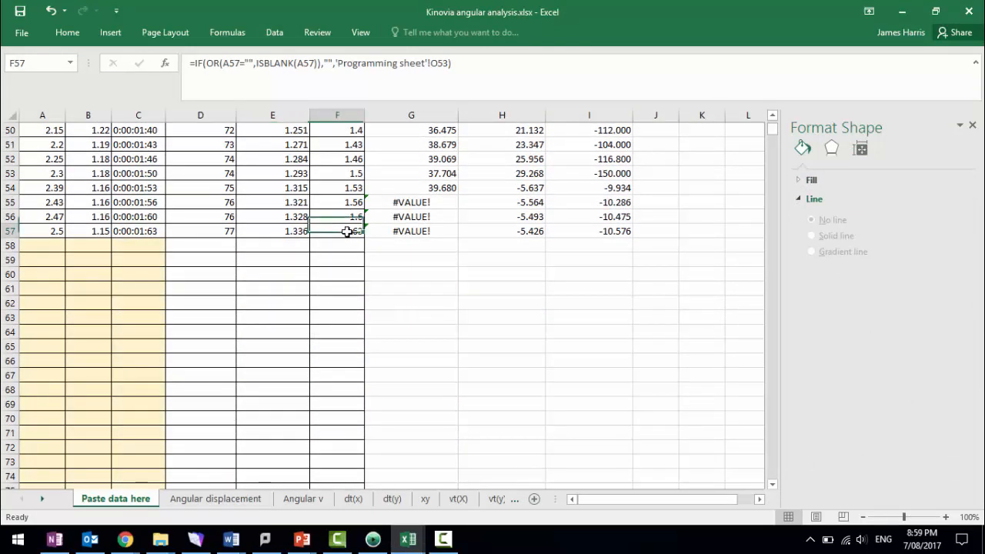
click(352, 498)
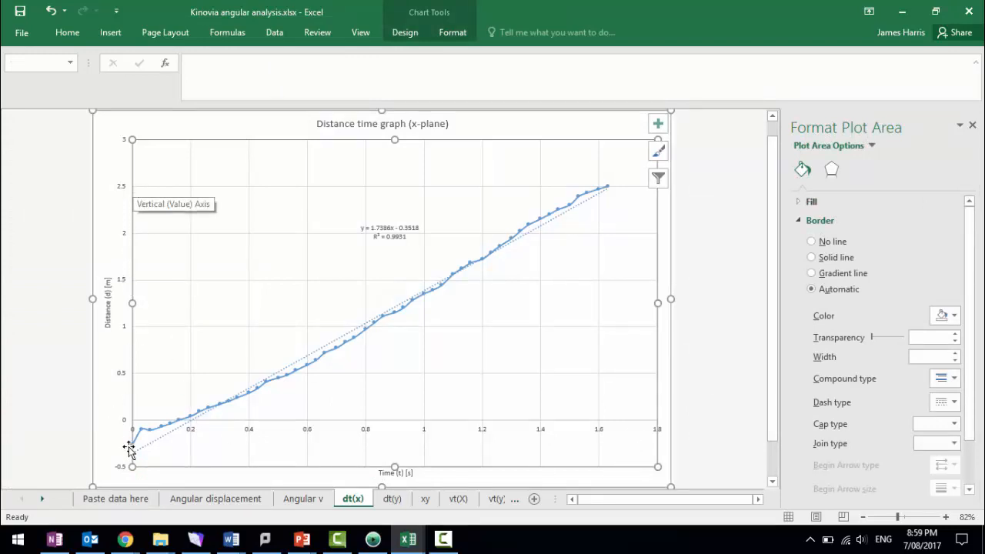
scroll(214, 332, up, 1)
scroll(214, 332, down, 1)
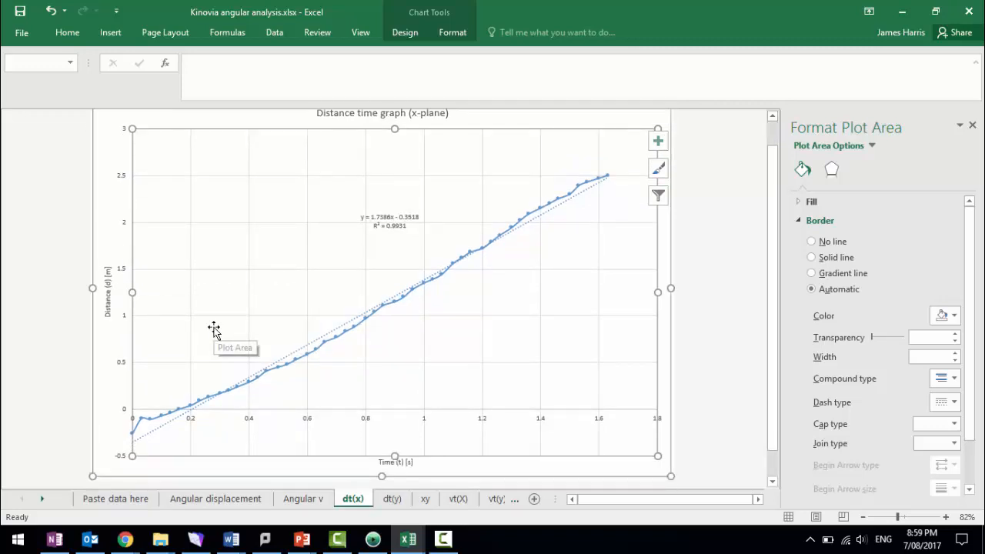